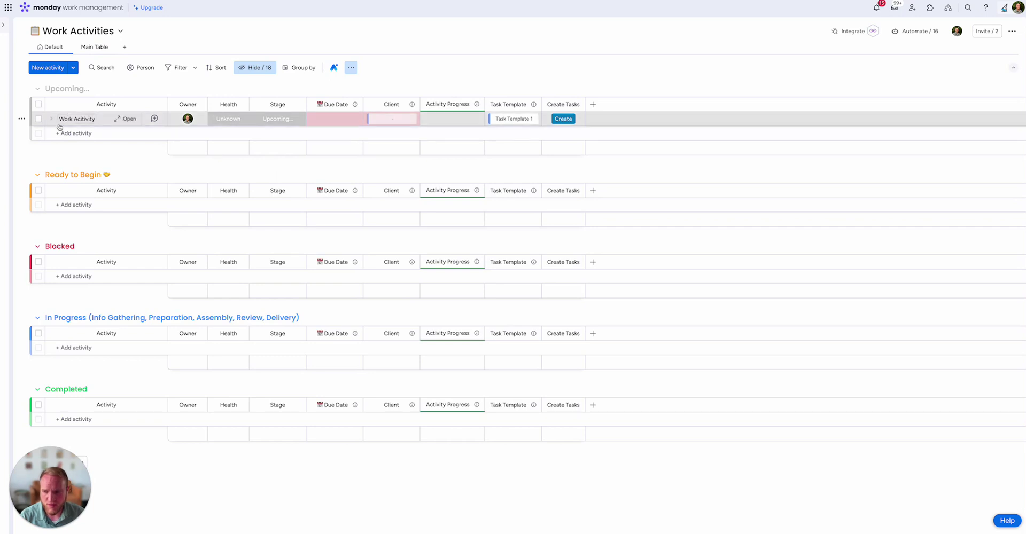
Step: Check the available Stage labels for the activity in the Upcoming group
click(261, 119)
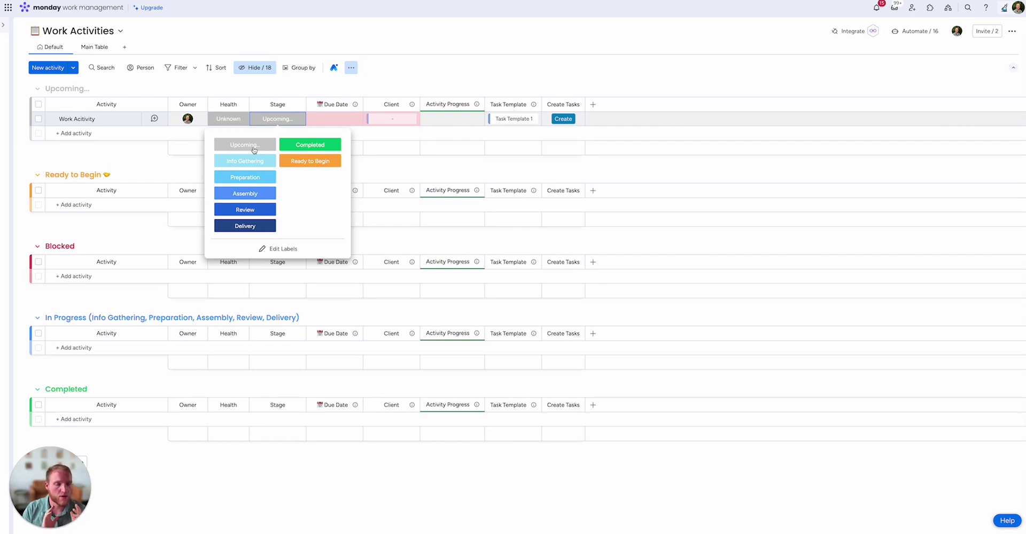
click(197, 139)
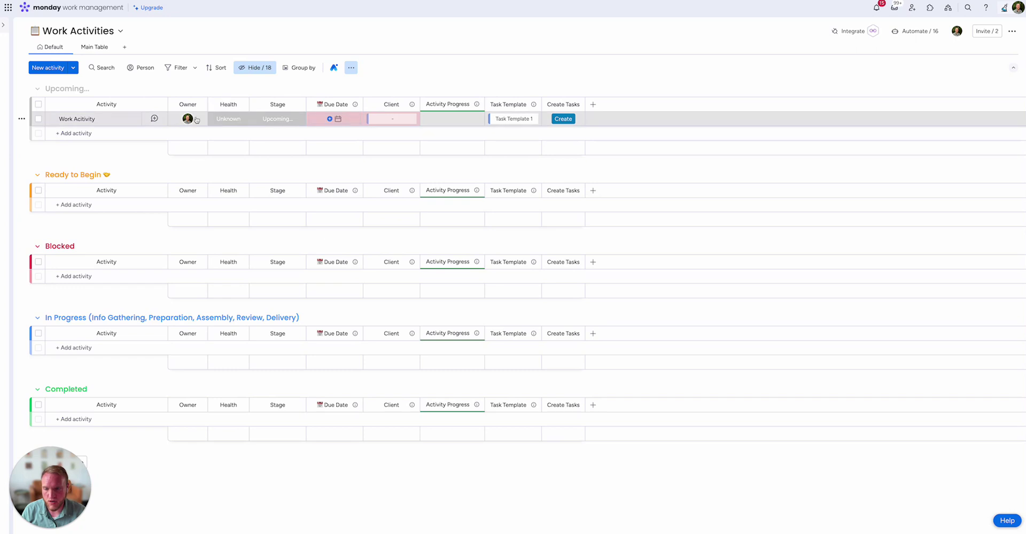
Step: Rename the activity in the Upcoming group to "File Q1 Taxes"
click(77, 120)
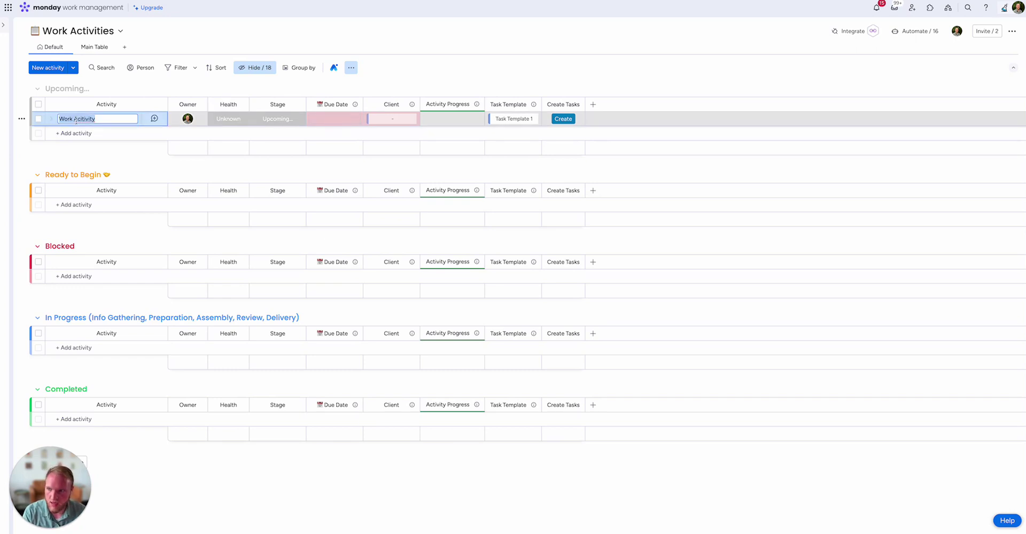
text(Q1 Taxes)
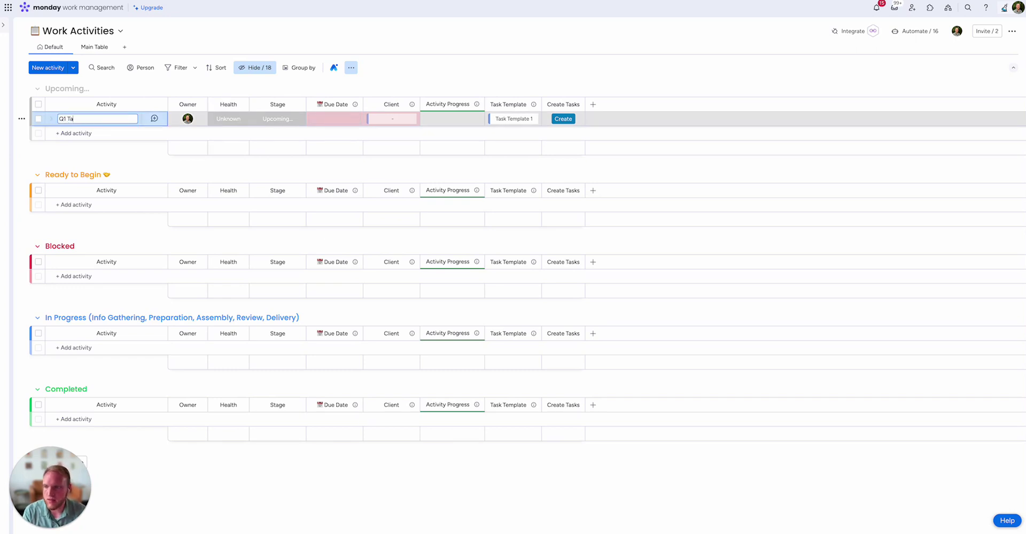
key(BackSpace)
key(BackSpace)
key(BackSpace)
key(BackSpace)
key(BackSpace)
key(BackSpace)
key(BackSpace)
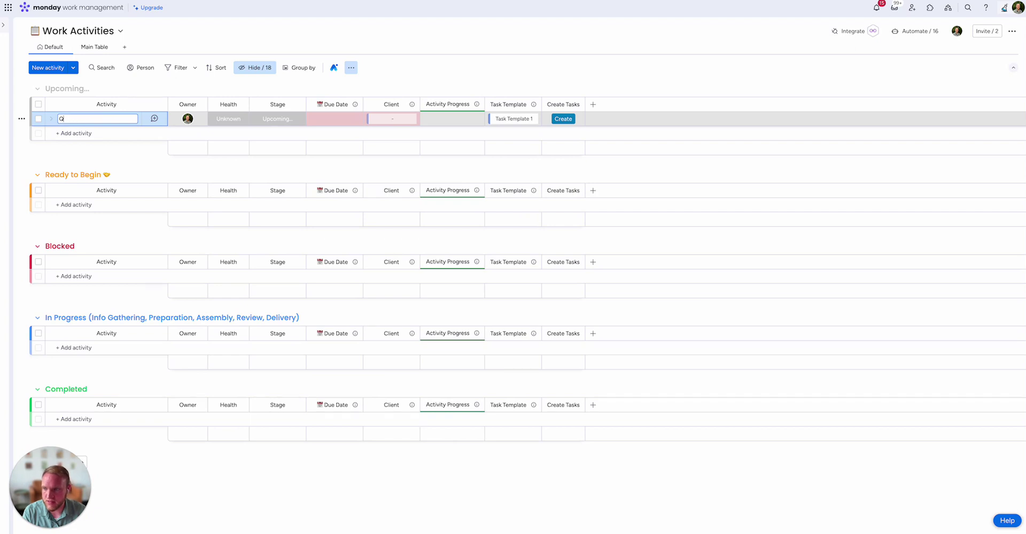
text(File)
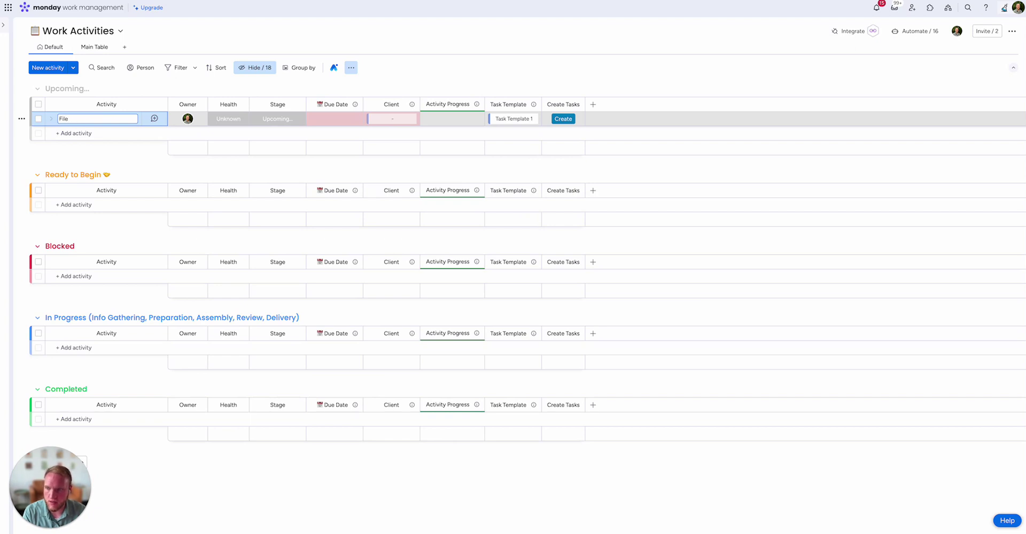
text( Q1 Taxes)
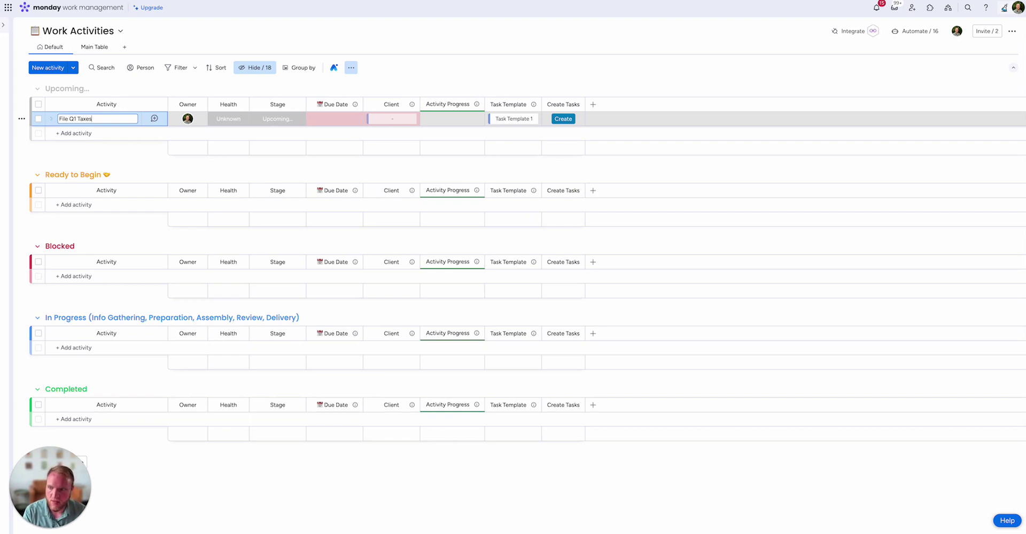
key(Return)
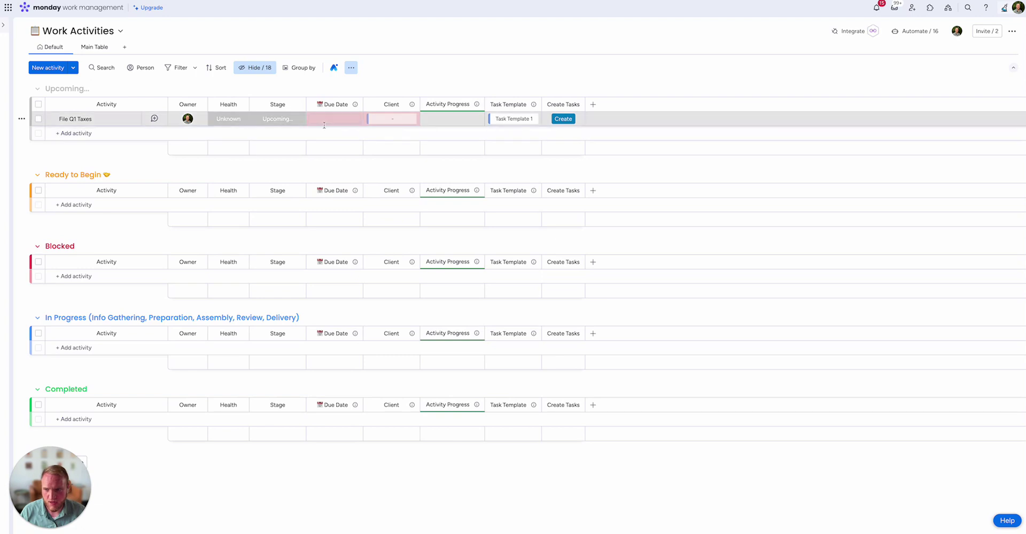
Step: Set the File Q1 Taxes due date to April 30, 2024 and link ACME as its client
click(288, 119)
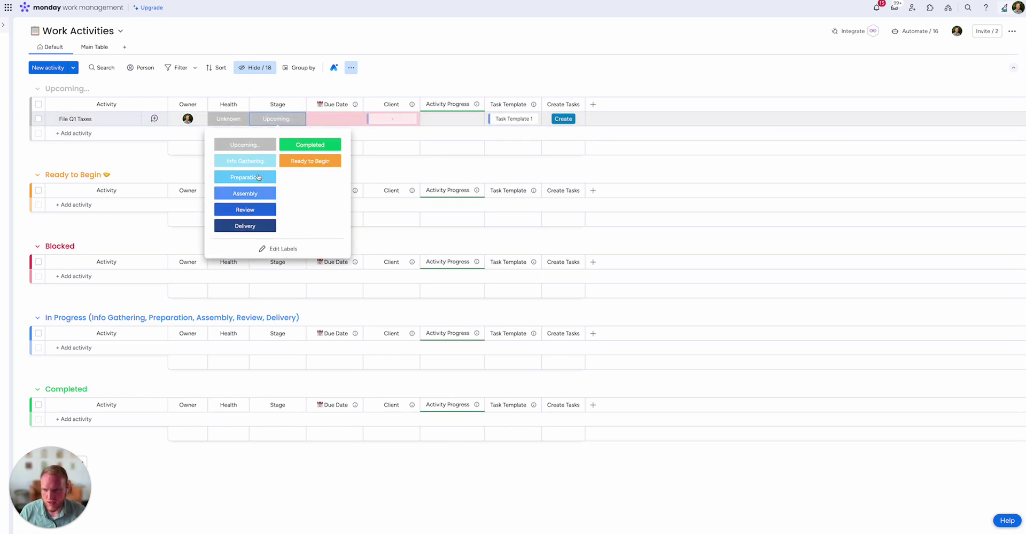
click(456, 61)
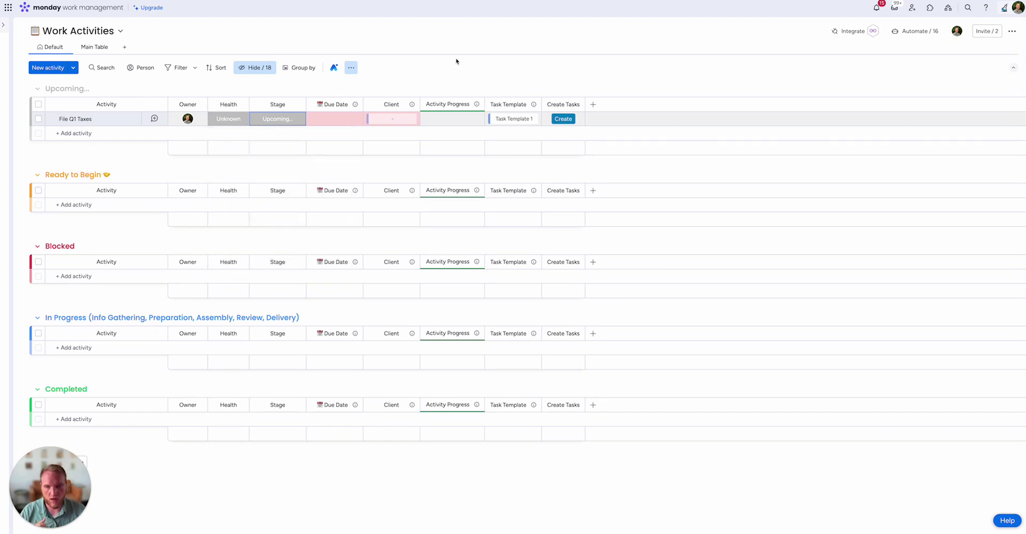
click(341, 119)
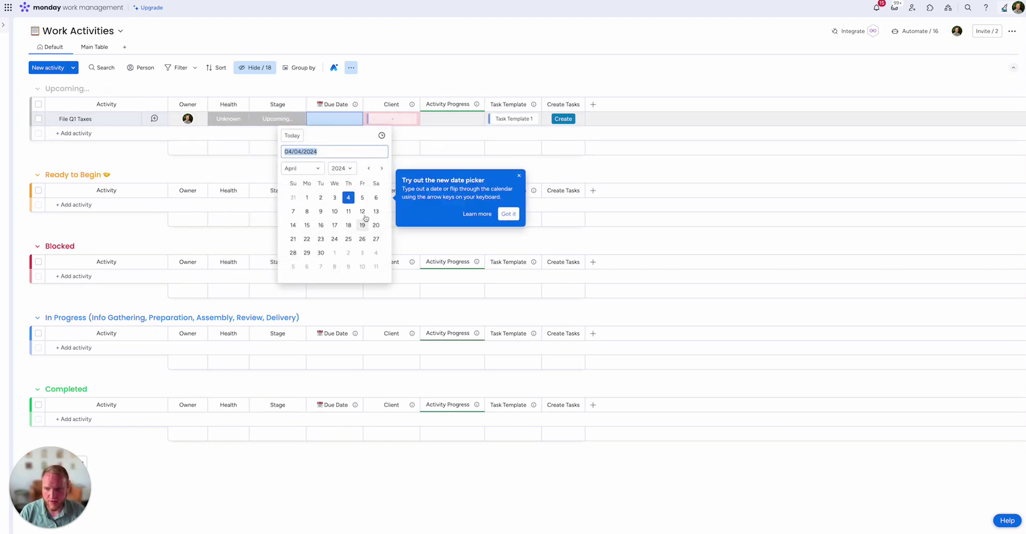
click(321, 253)
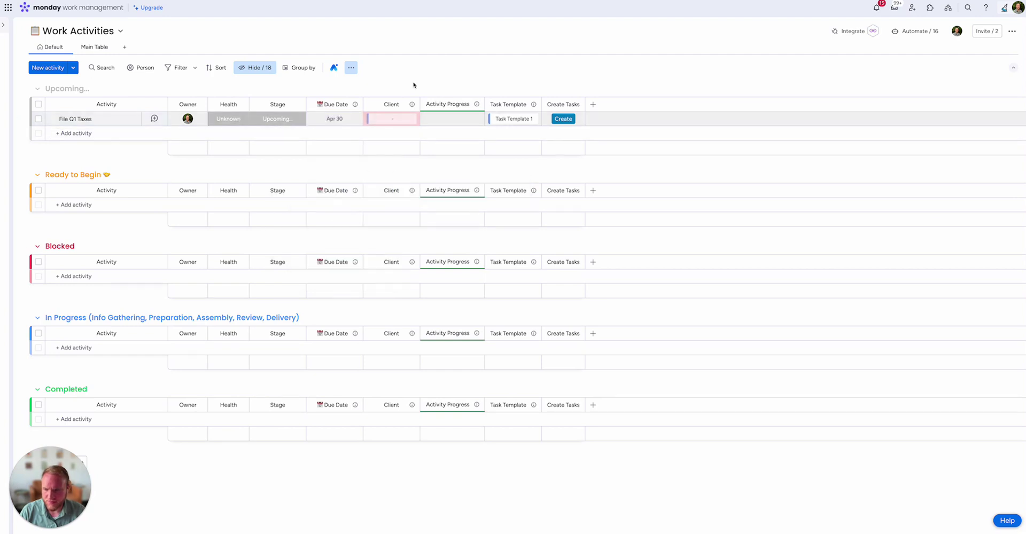
click(369, 118)
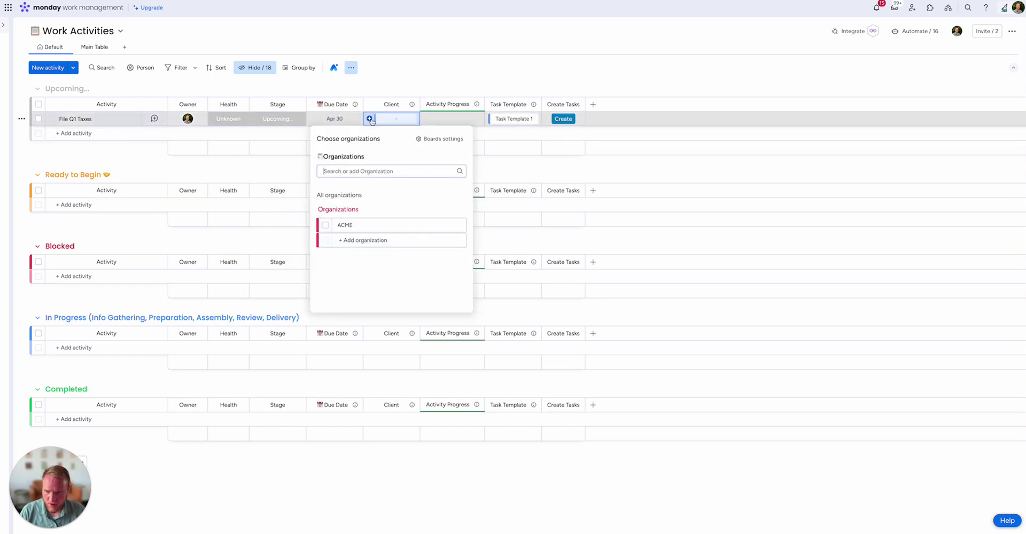
click(324, 226)
click(436, 87)
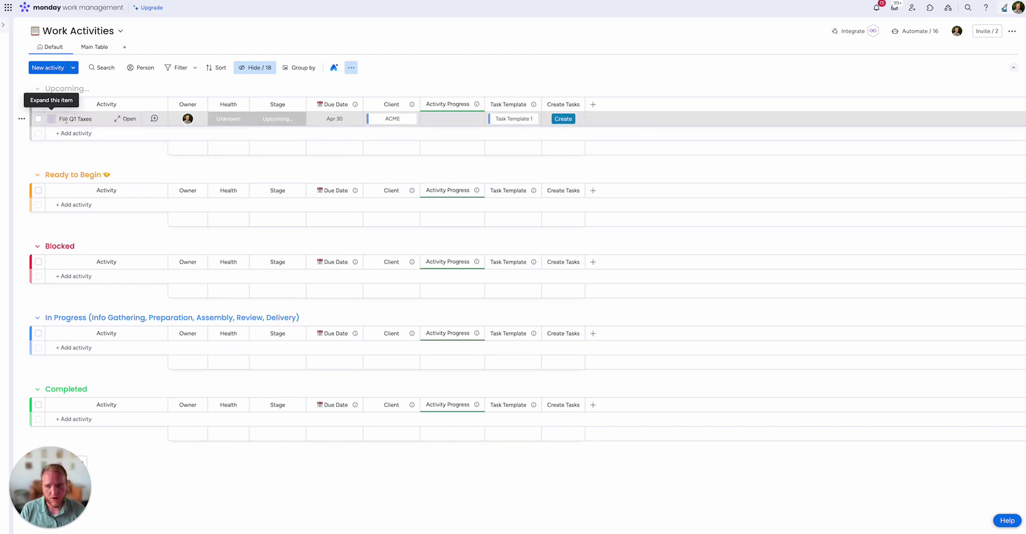
Step: Create the File Q1 Taxes tasks from Task Template 1 and expand the activity's subitems
click(256, 123)
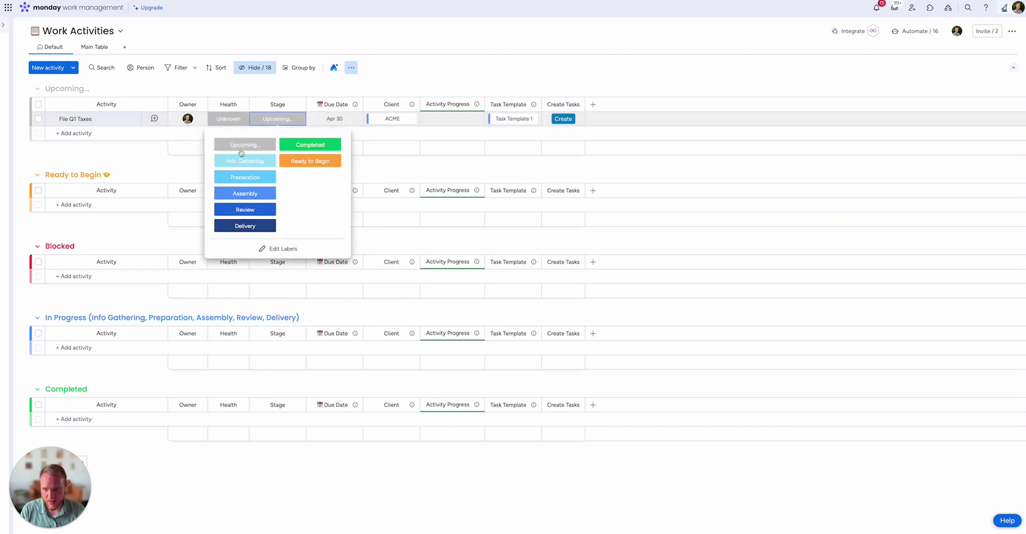
click(128, 151)
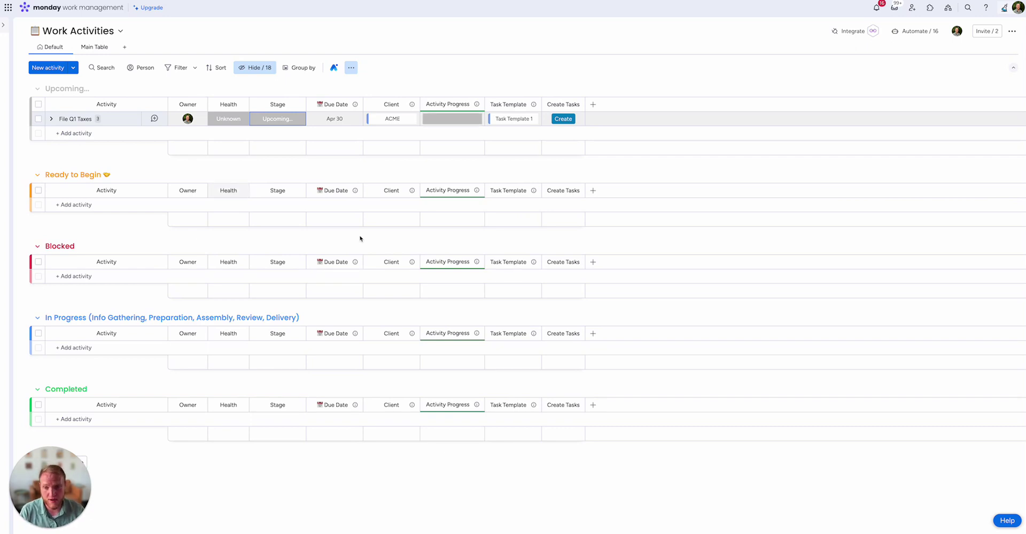
click(512, 118)
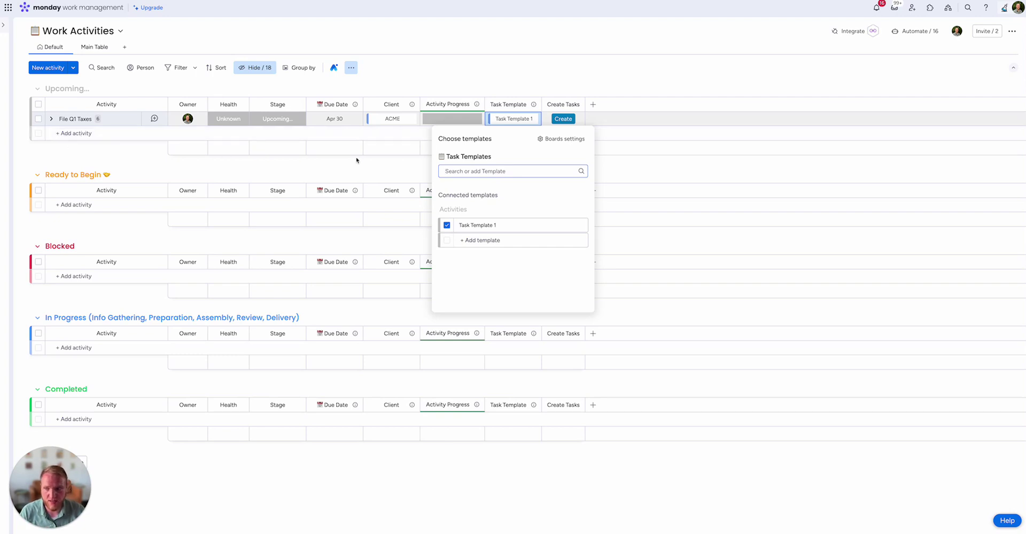
click(120, 155)
click(51, 119)
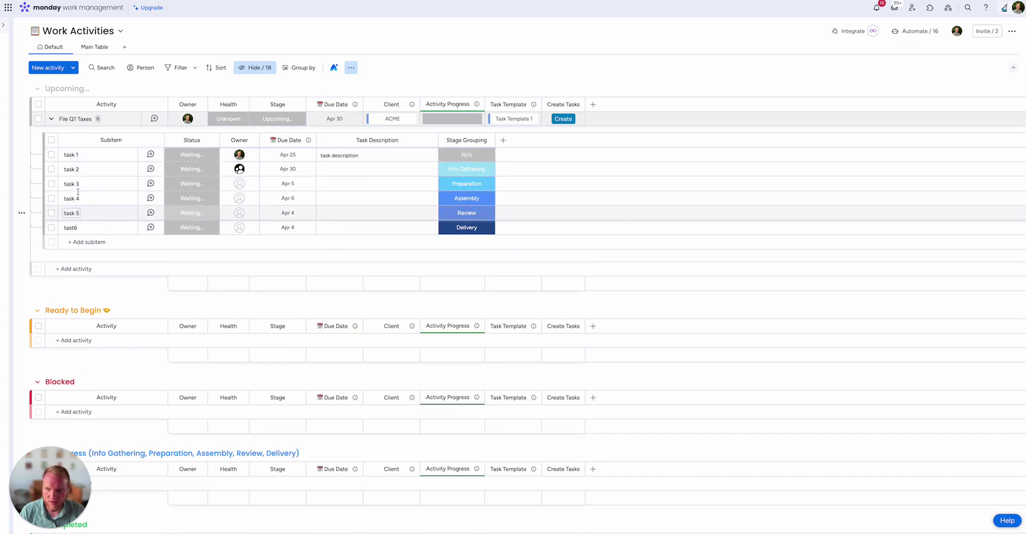
Step: Change task 1's status to To Do and finally to Done
click(196, 160)
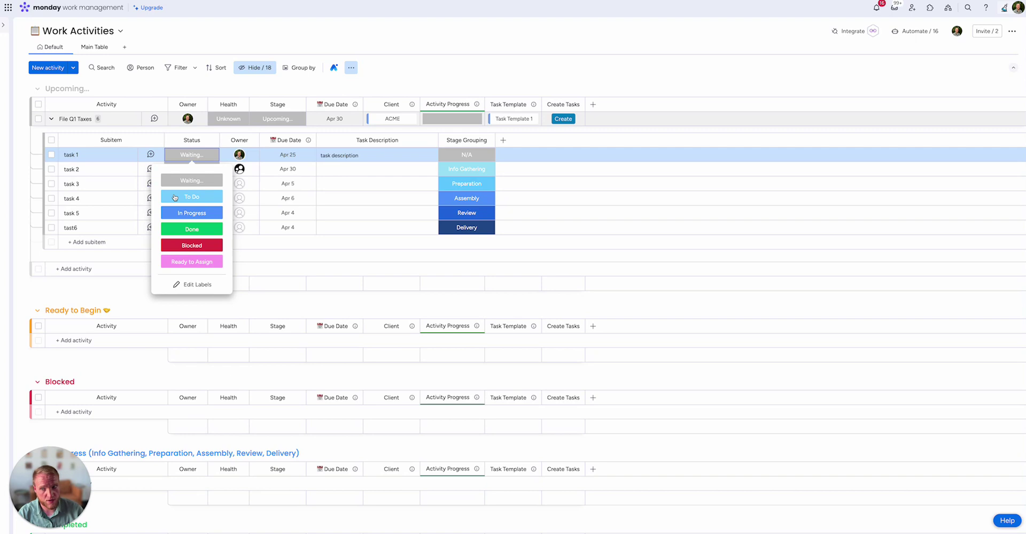
key(Escape)
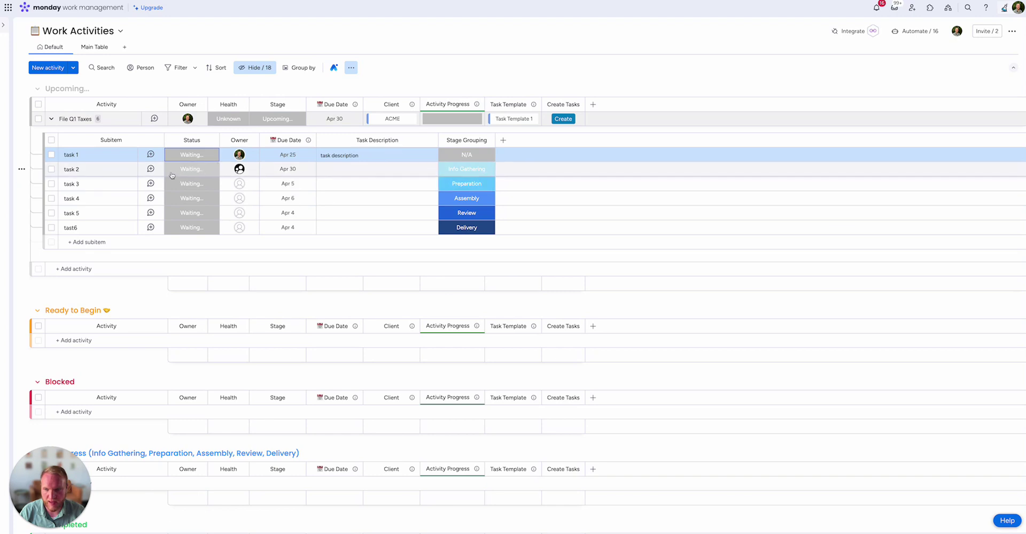
click(463, 63)
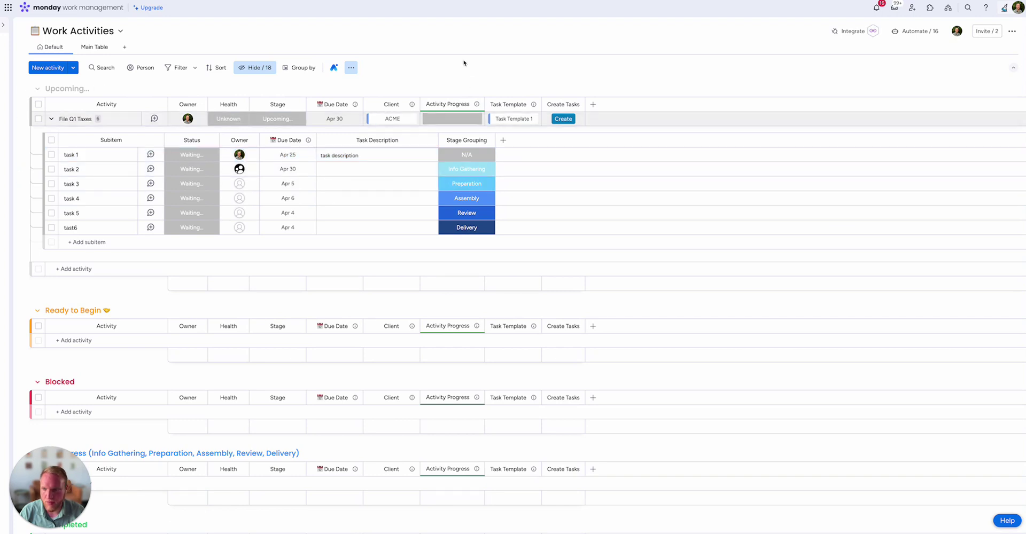
click(192, 155)
click(187, 202)
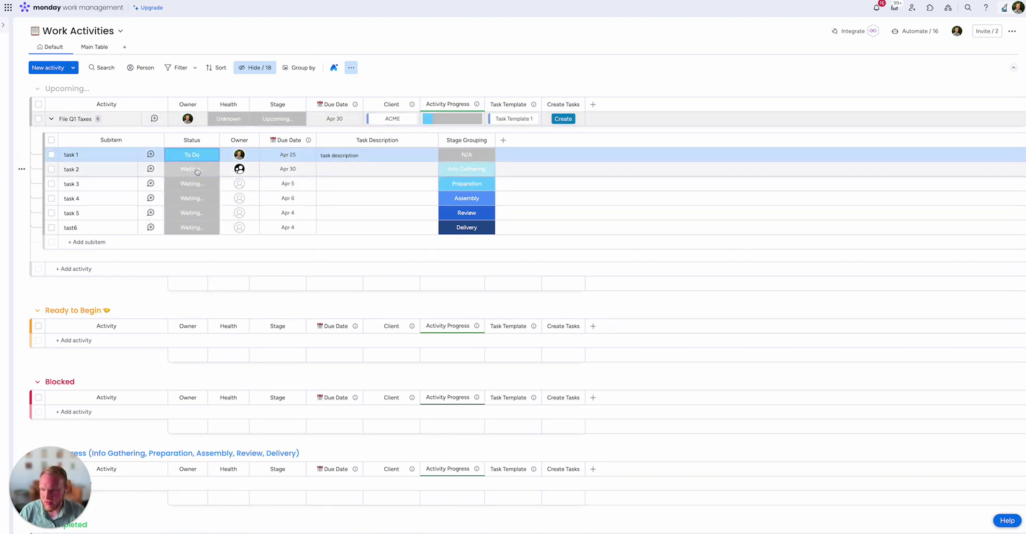
click(191, 154)
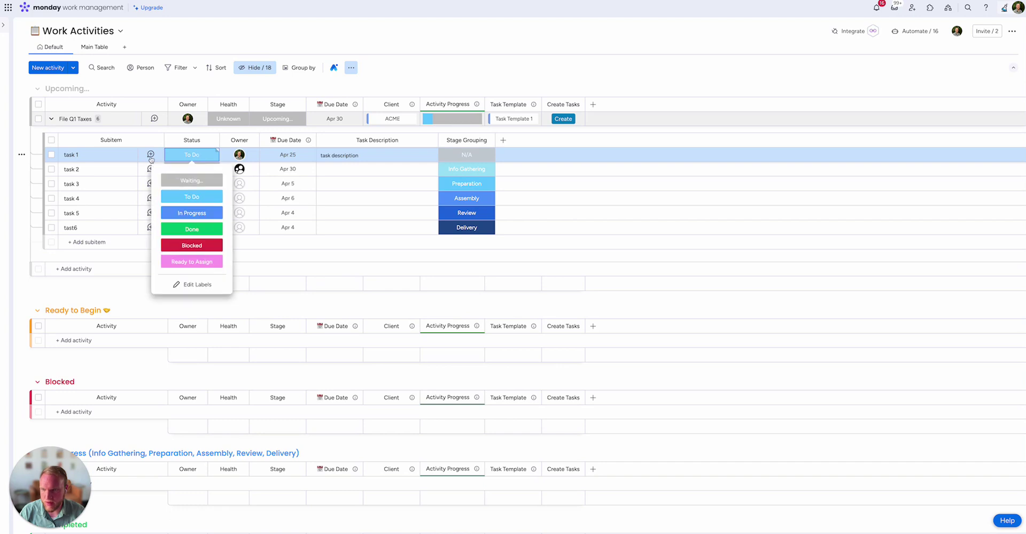
click(207, 230)
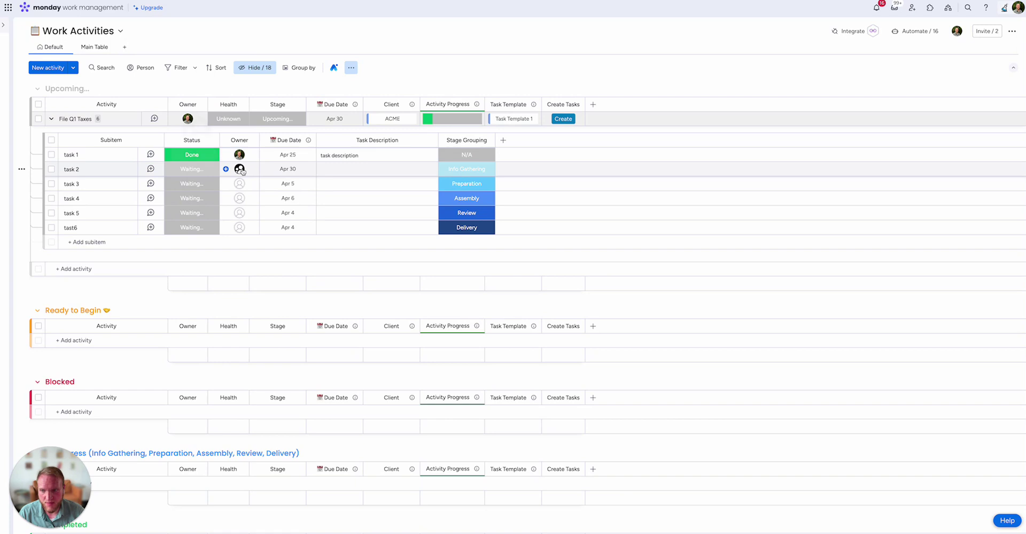
Step: Set the stage of the File Q1 Taxes activity to Info Gathering
mouse_move(241, 171)
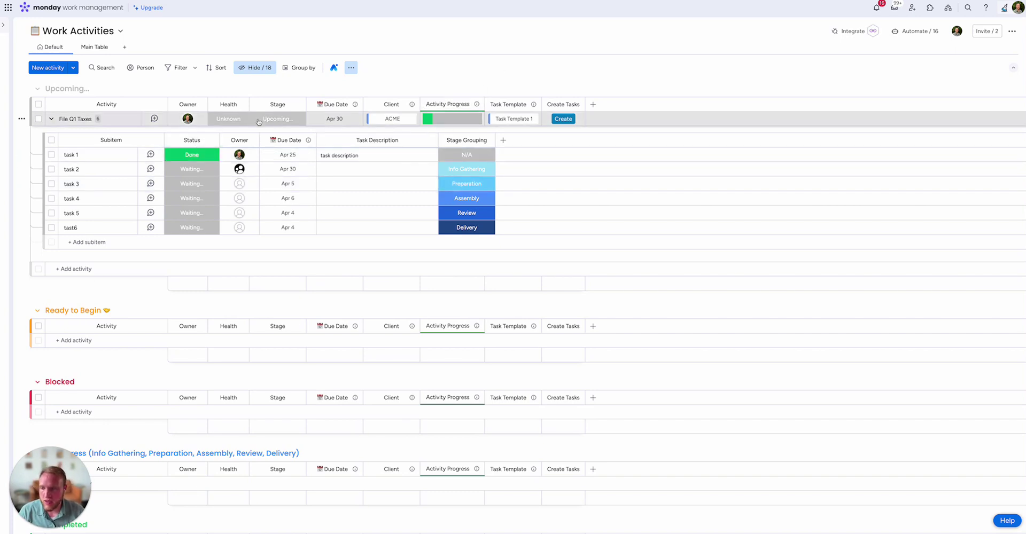
click(258, 122)
click(251, 160)
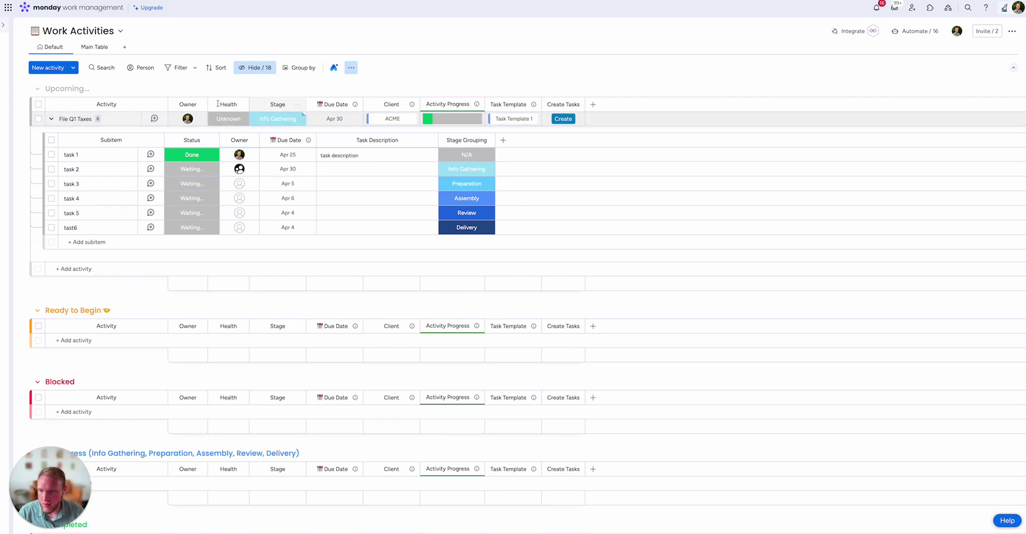
Step: Mark task 2 as Done and advance the File Q1 Taxes stage to Preparation
scroll(90, 302, down, 2)
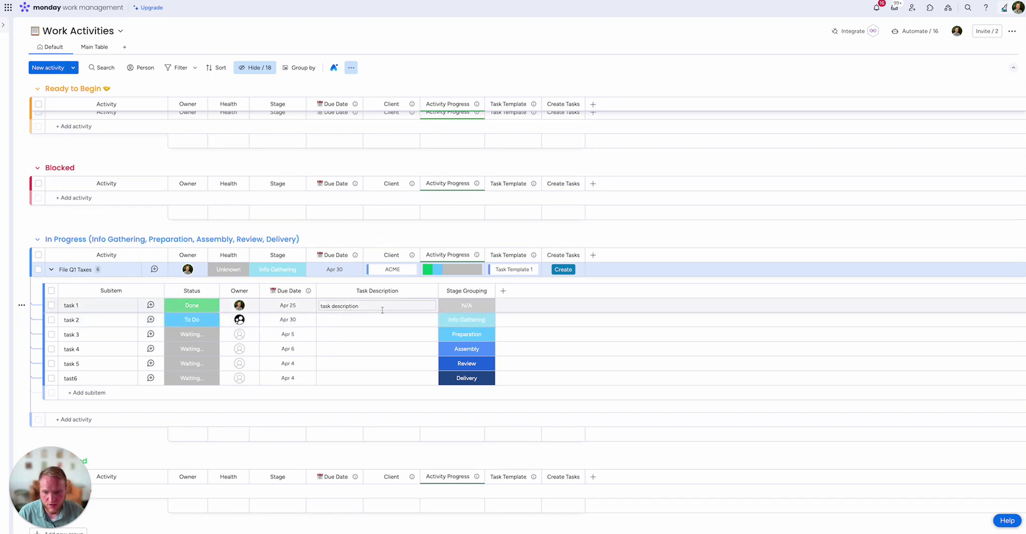
click(195, 323)
click(192, 394)
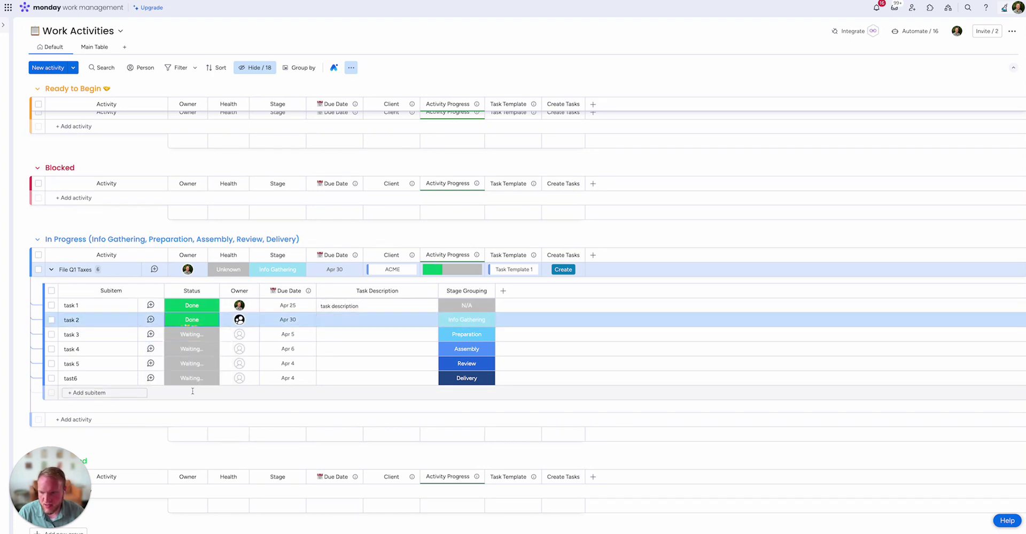
click(278, 271)
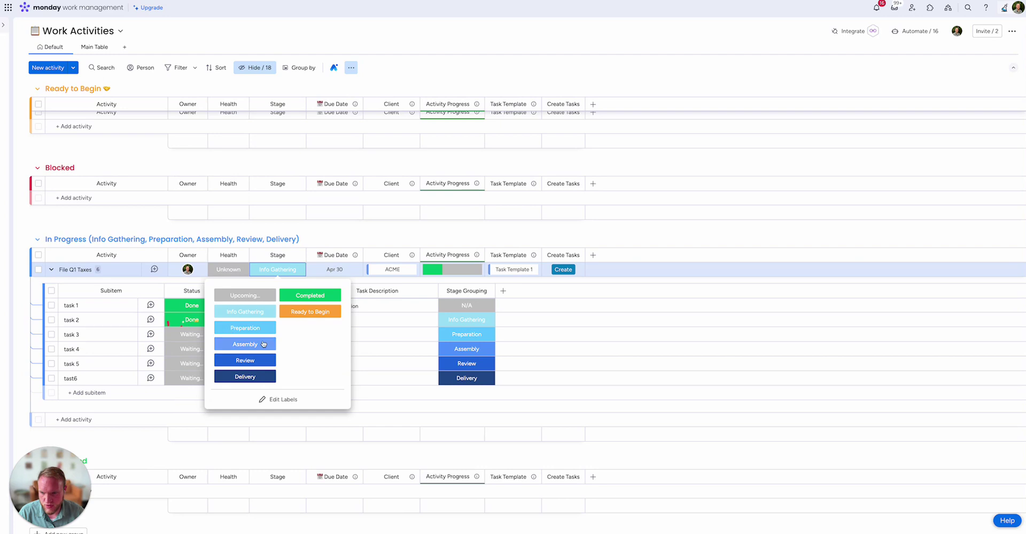
click(241, 328)
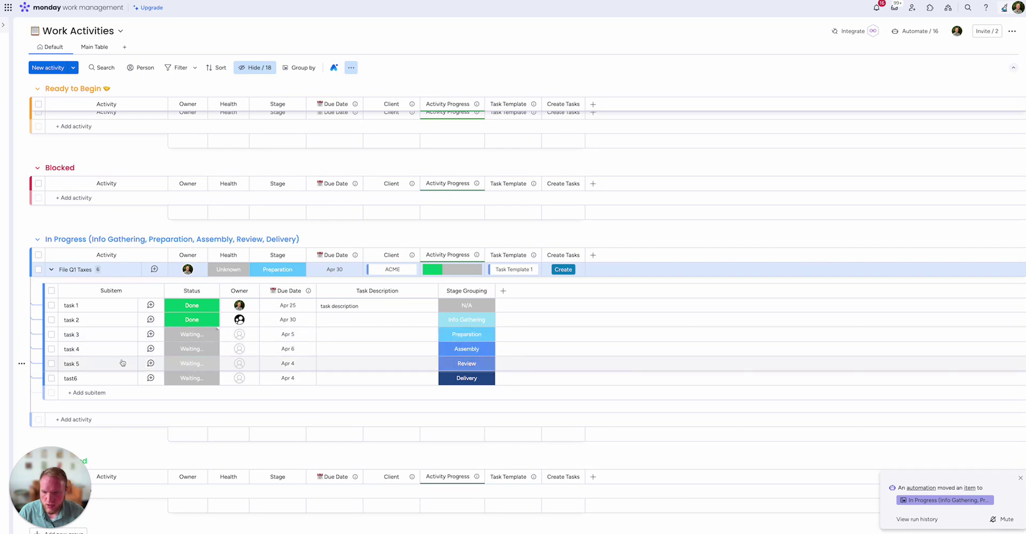
Step: Mark task 3 as Done and advance the File Q1 Taxes stage to Assembly
click(194, 336)
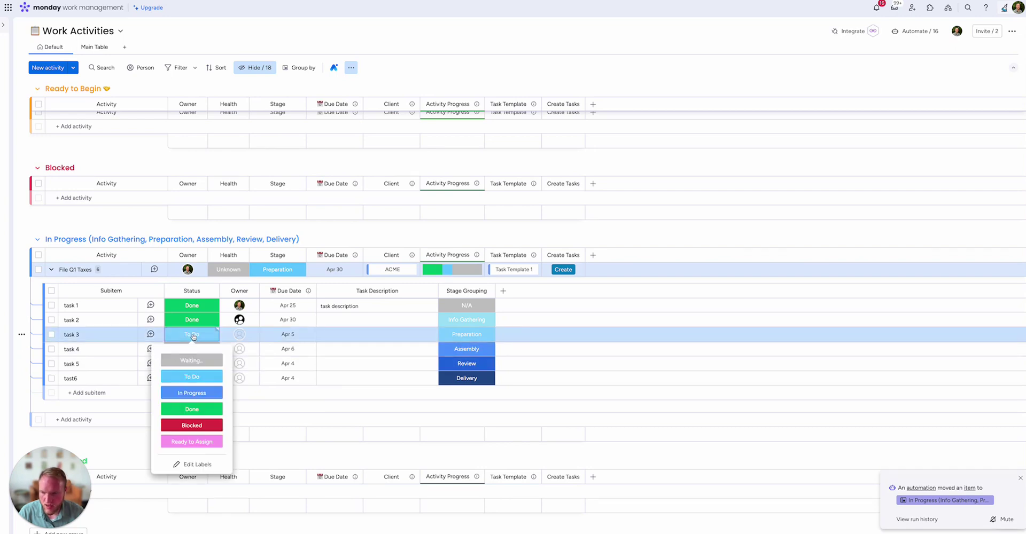
click(205, 409)
click(277, 269)
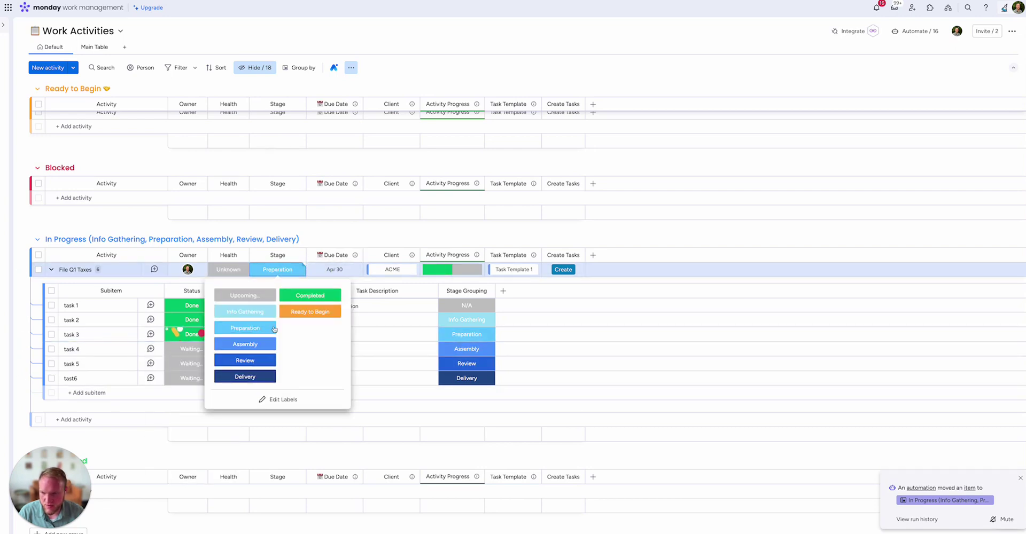
click(259, 349)
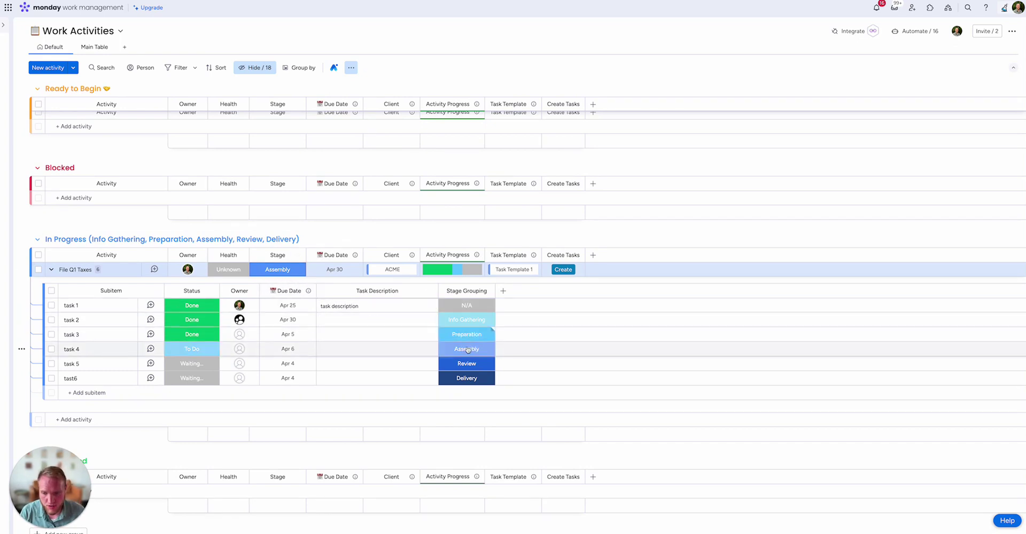
Step: Mark task 4, the Assembly subitem of File Q1 Taxes, as Done
click(190, 352)
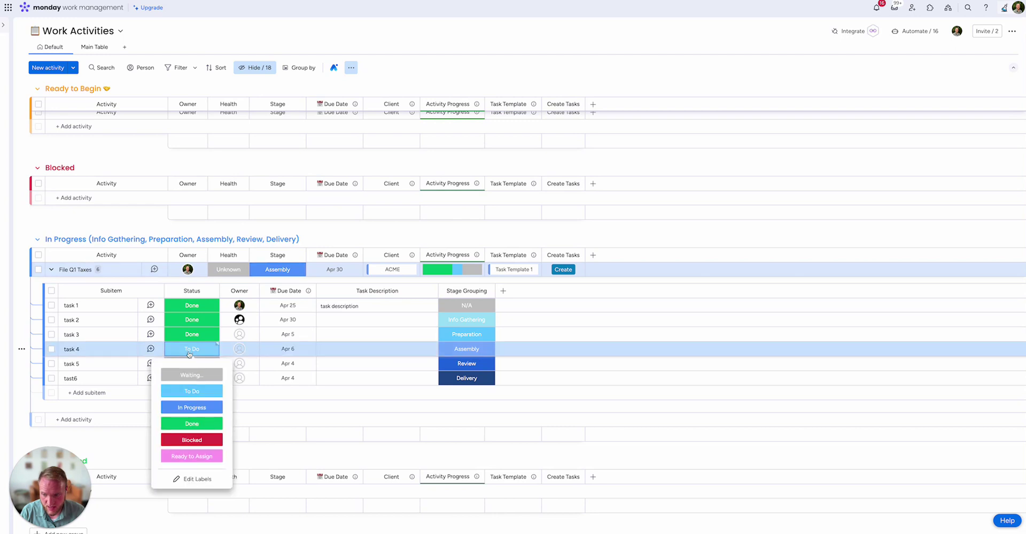
click(213, 397)
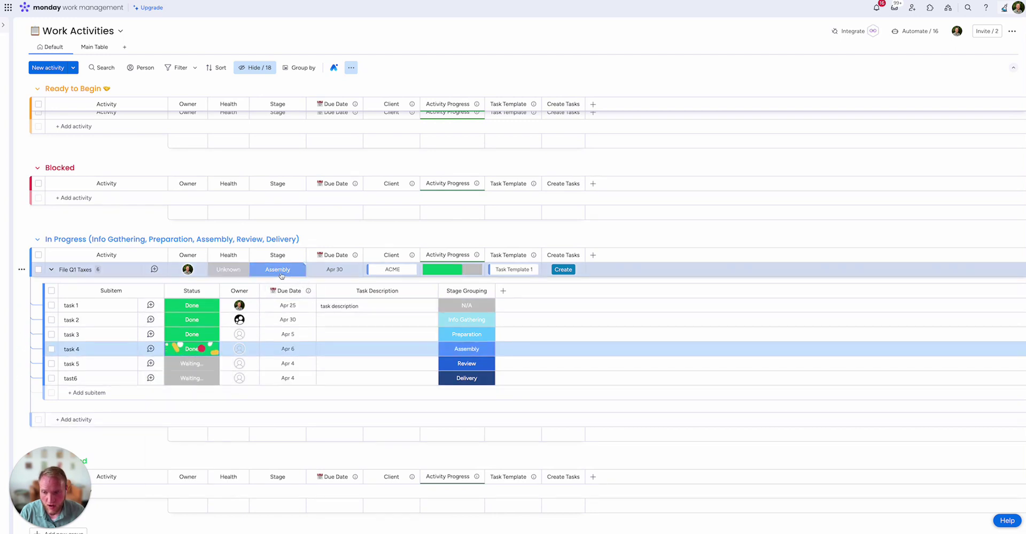
Step: Advance the File Q1 Taxes stage to Review and set the status of task 5 to Blocked
click(277, 270)
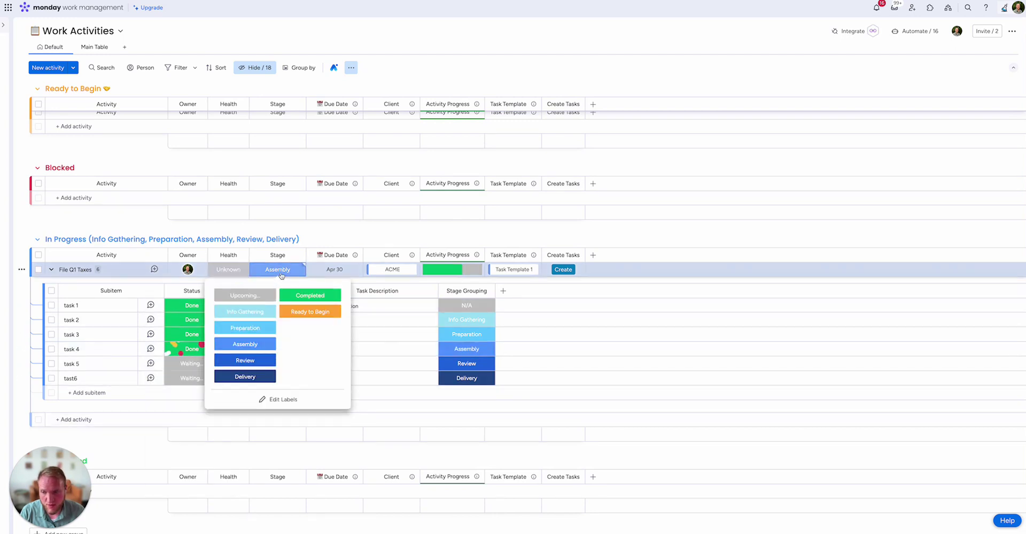
click(242, 361)
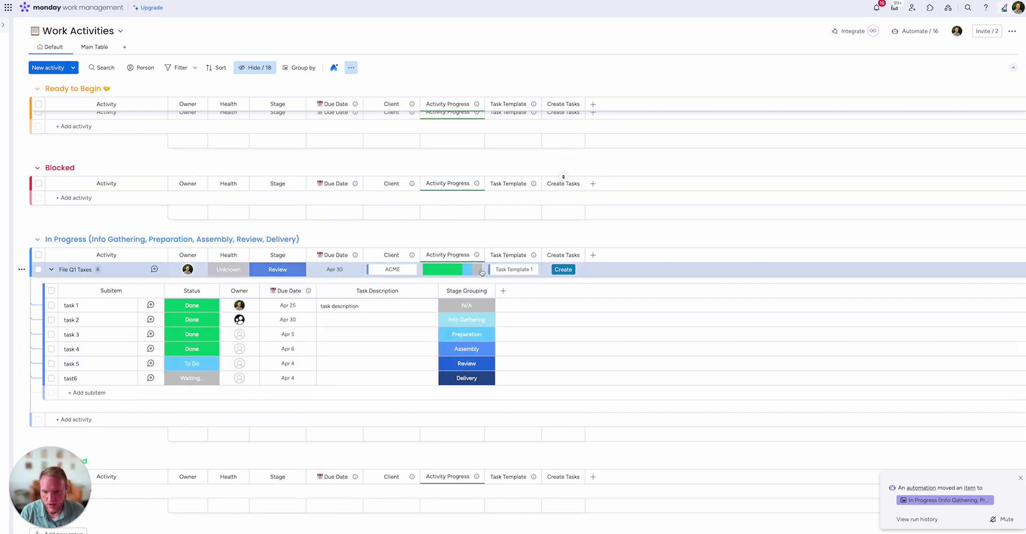
mouse_move(441, 272)
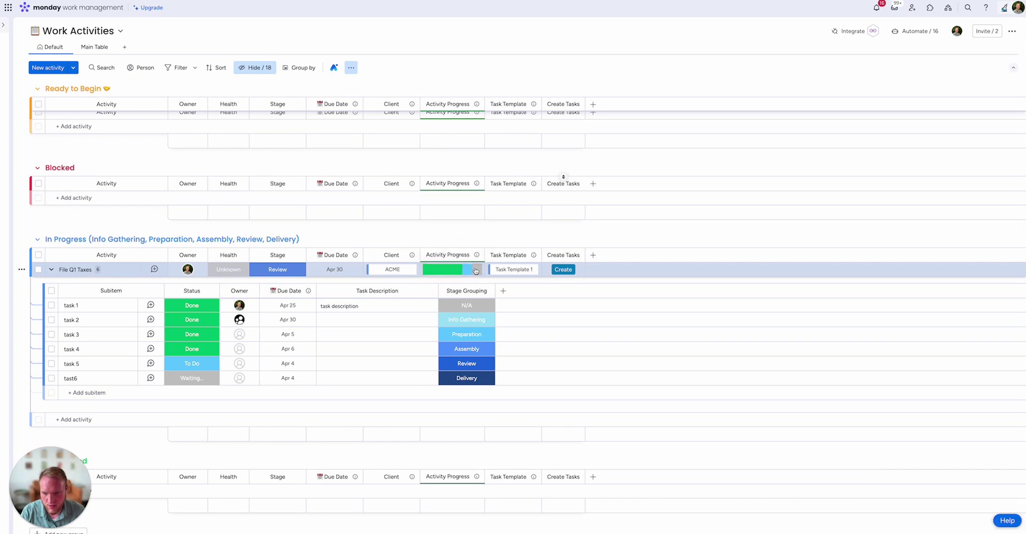
mouse_move(475, 271)
click(202, 367)
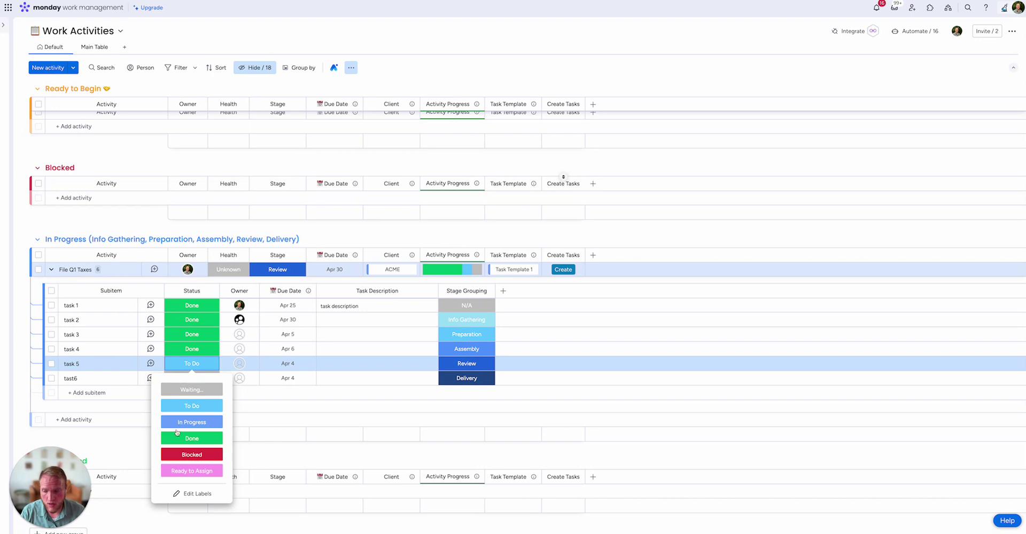
click(185, 455)
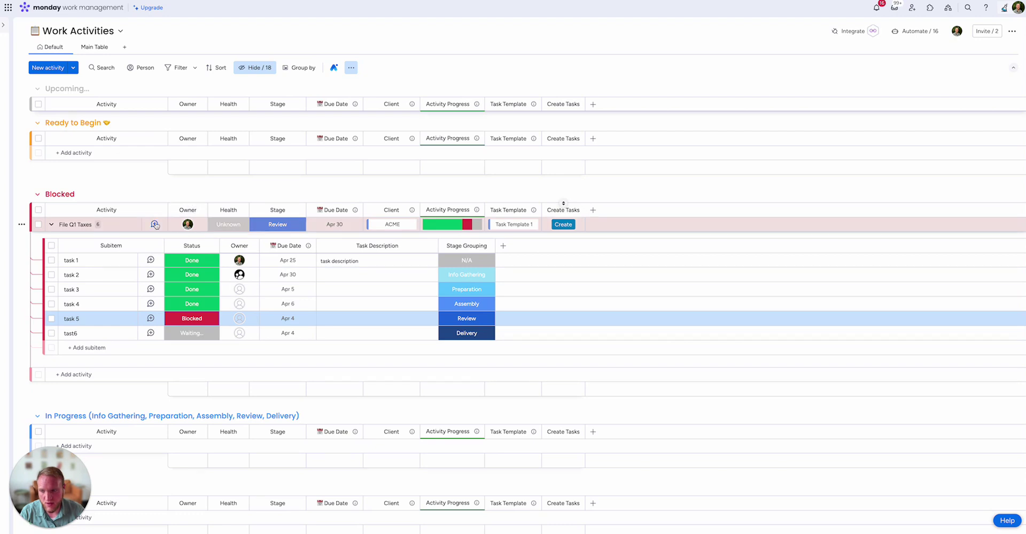
Step: Examine the health label options of the blocked File Q1 Taxes activity without changing its health
scroll(155, 224, down, 1)
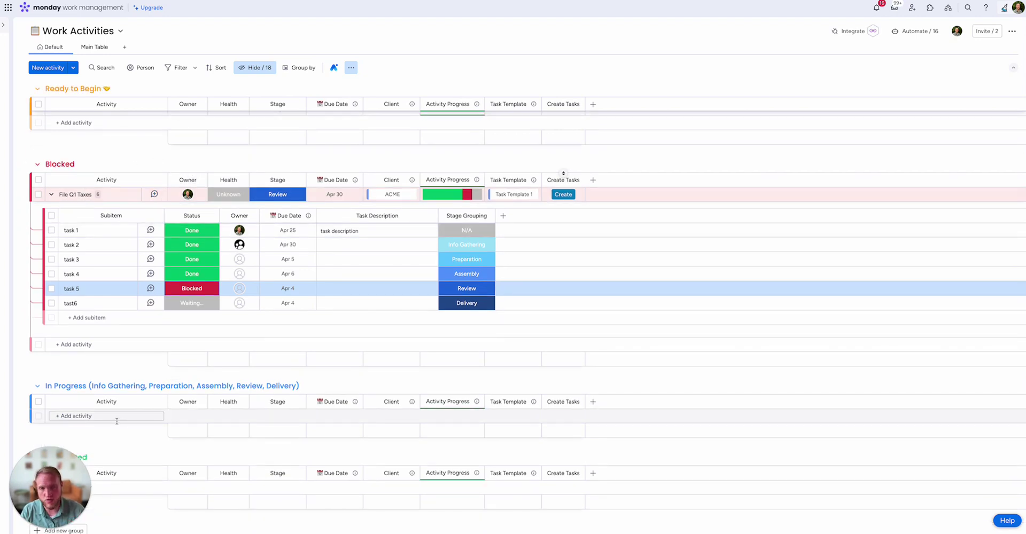
click(228, 195)
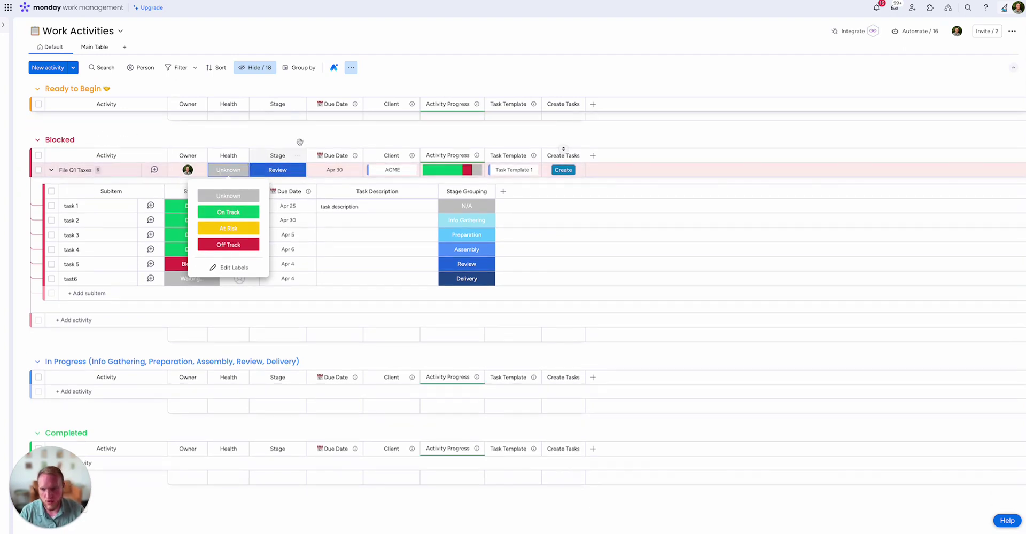
click(330, 128)
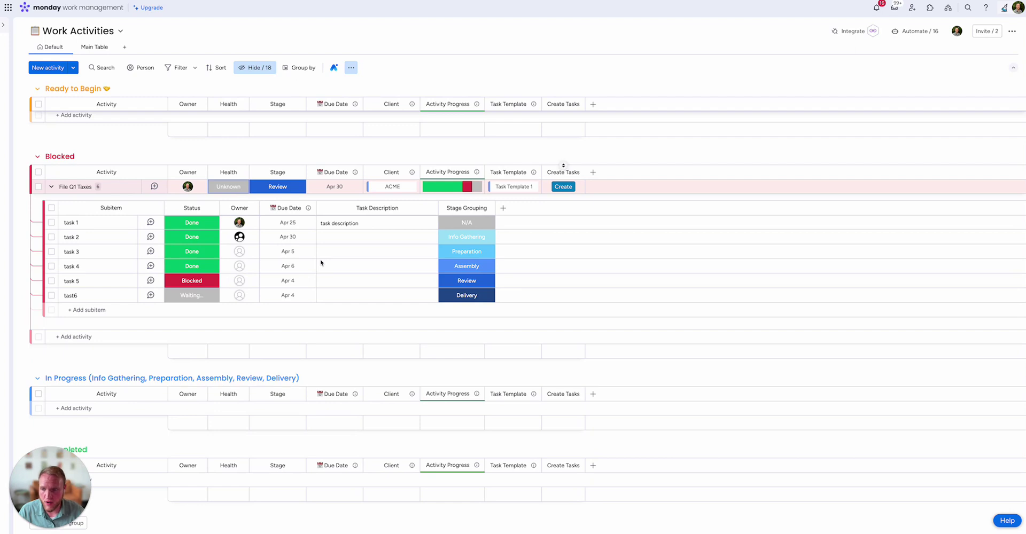
Step: Set the stage of the File Q1 Taxes activity to Completed and collapse its subitems
click(275, 188)
click(310, 211)
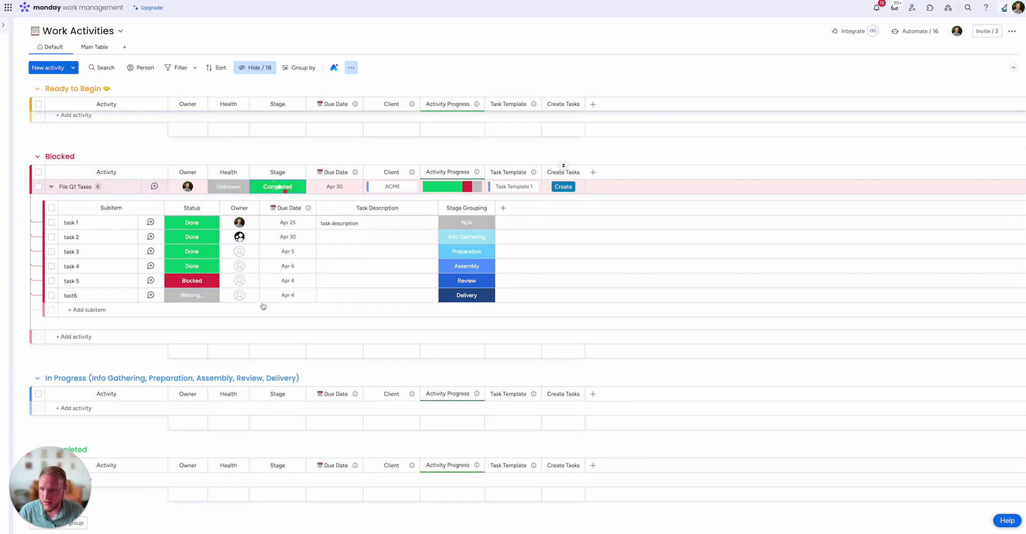
click(51, 186)
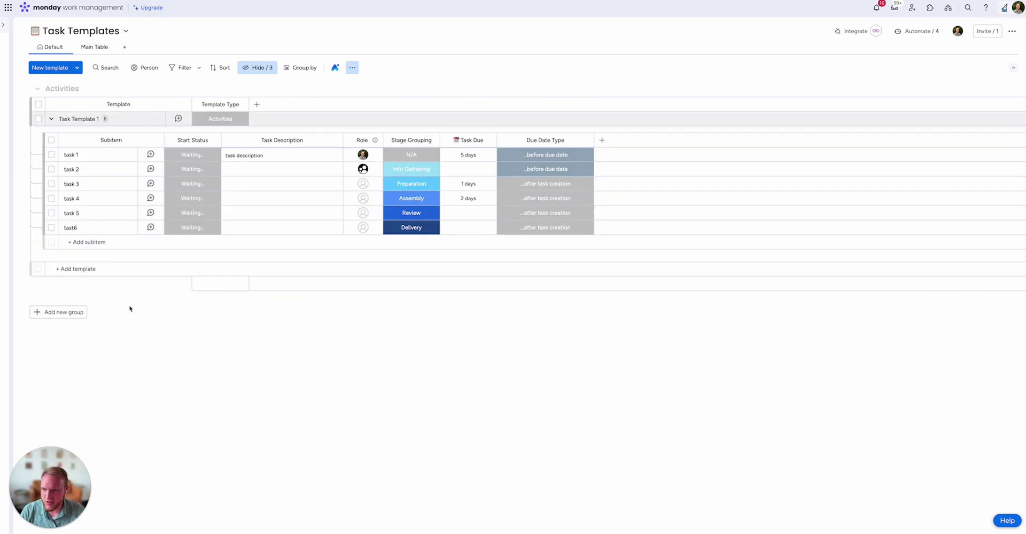
Step: Collapse Task Template 1 on the Task Templates board and add a template named New Task Template to the Activities group
click(52, 119)
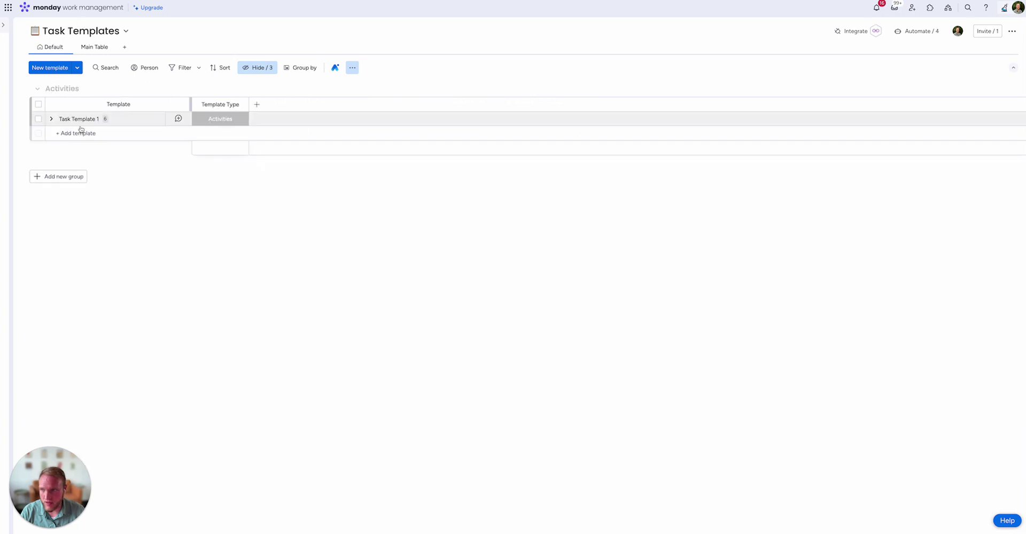
click(75, 133)
text(New)
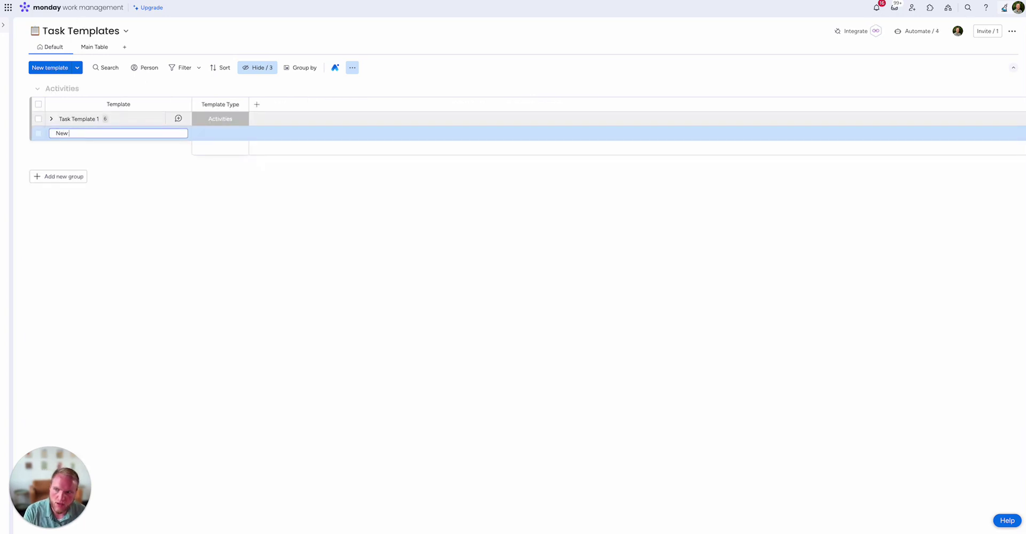
text( Task Eemplate)
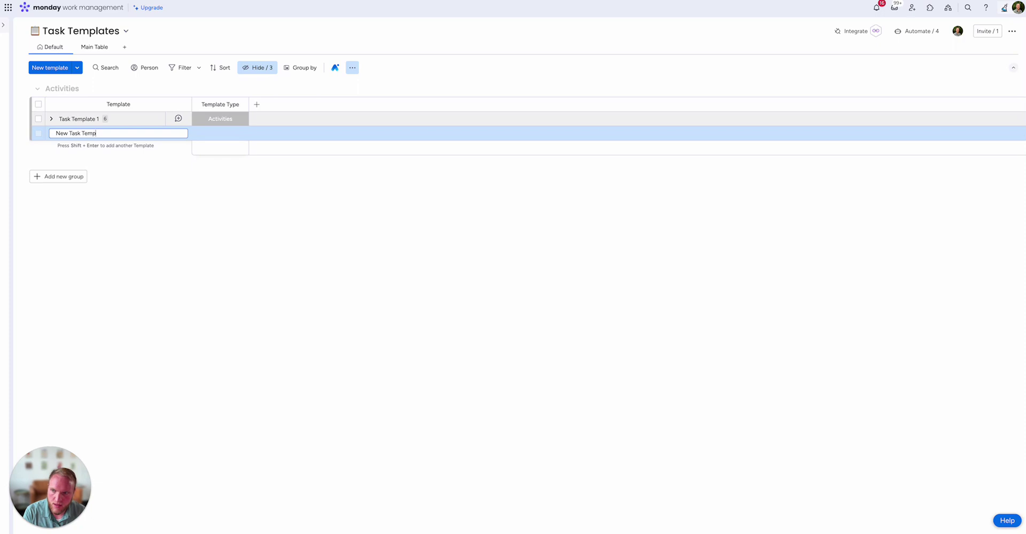
key(Return)
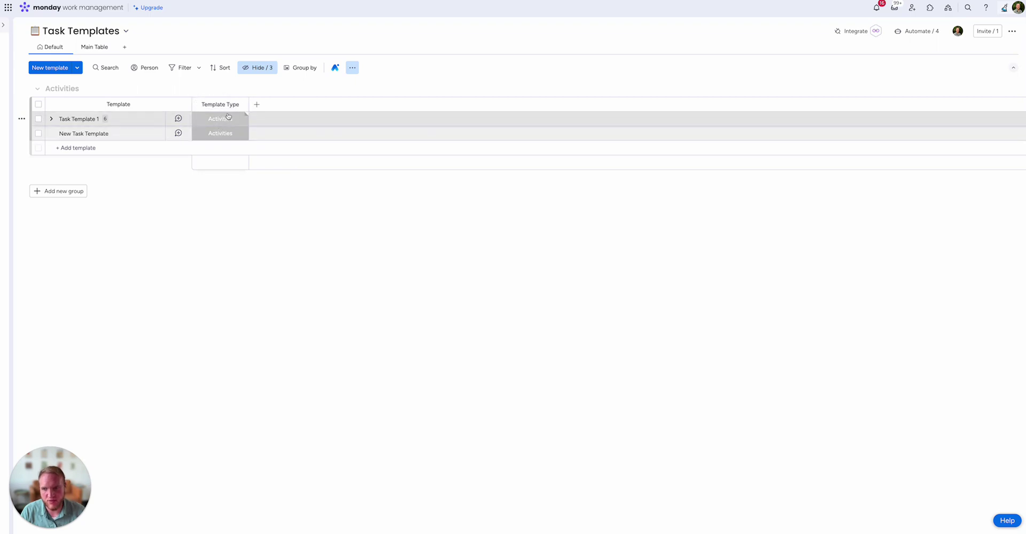
Step: Expand Task Template 1 and examine the start status options and task description of task 1
click(52, 119)
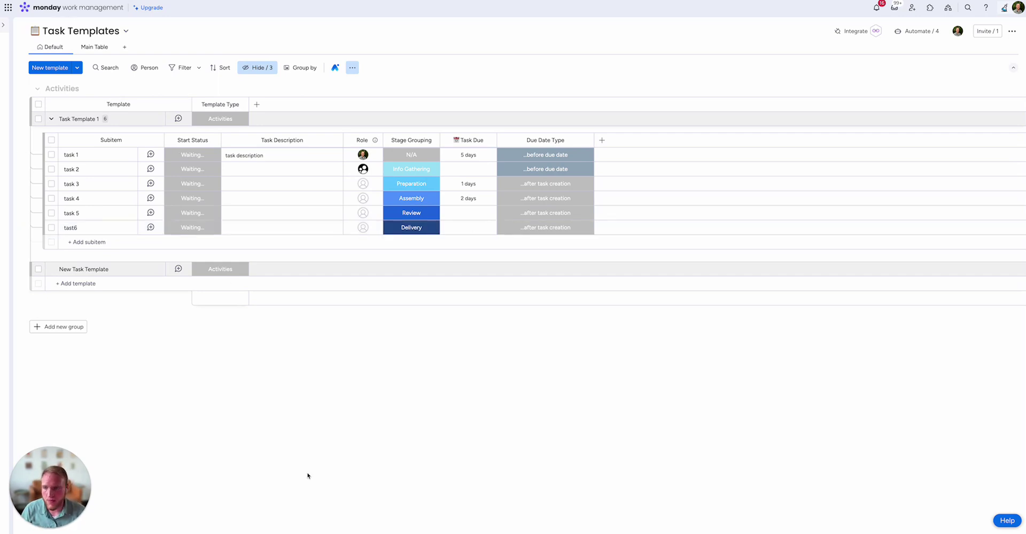
click(192, 158)
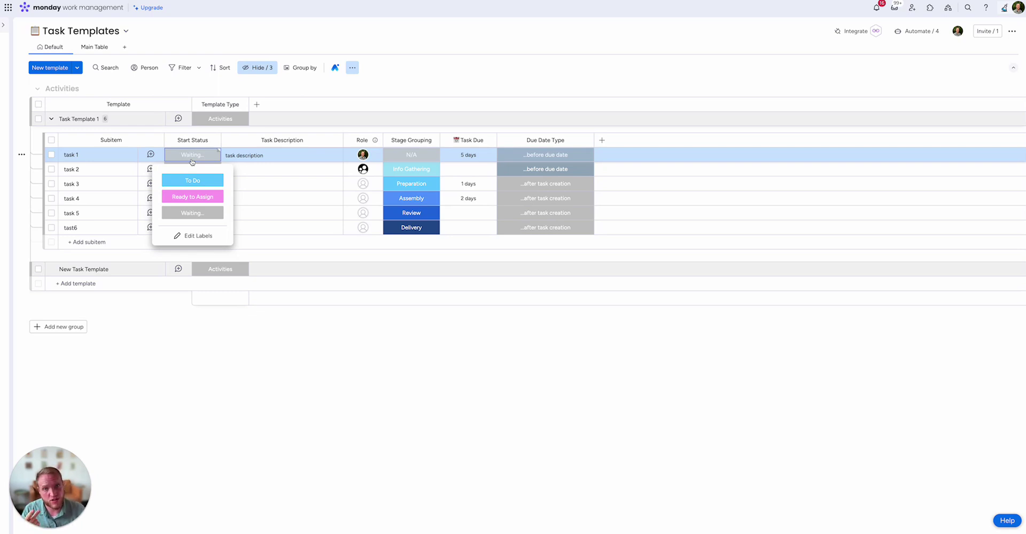
click(192, 159)
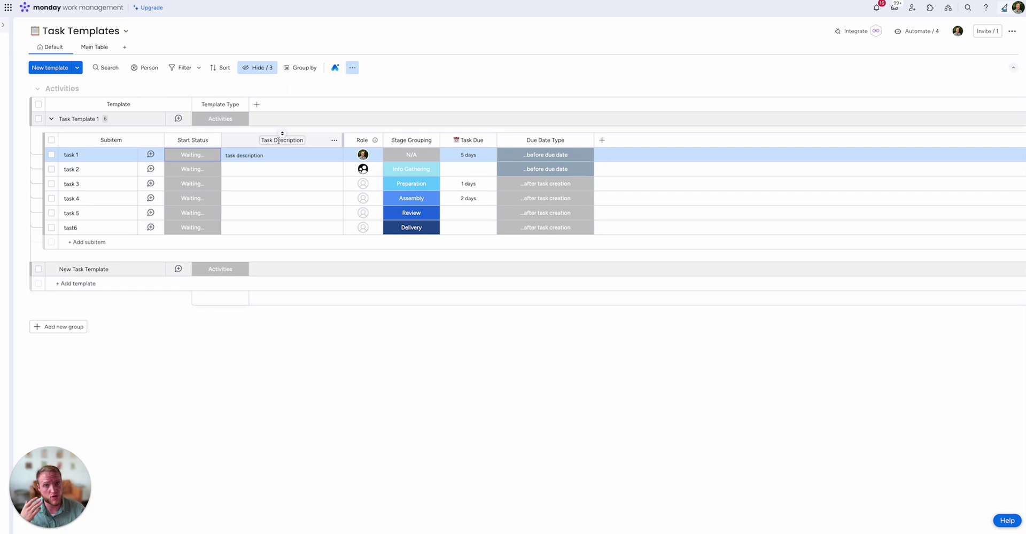
click(166, 161)
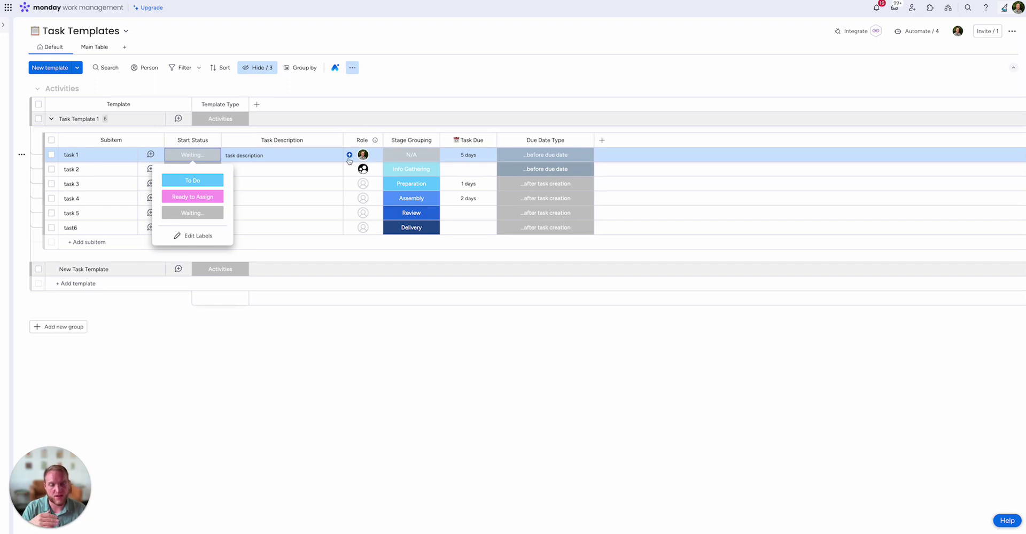
click(328, 334)
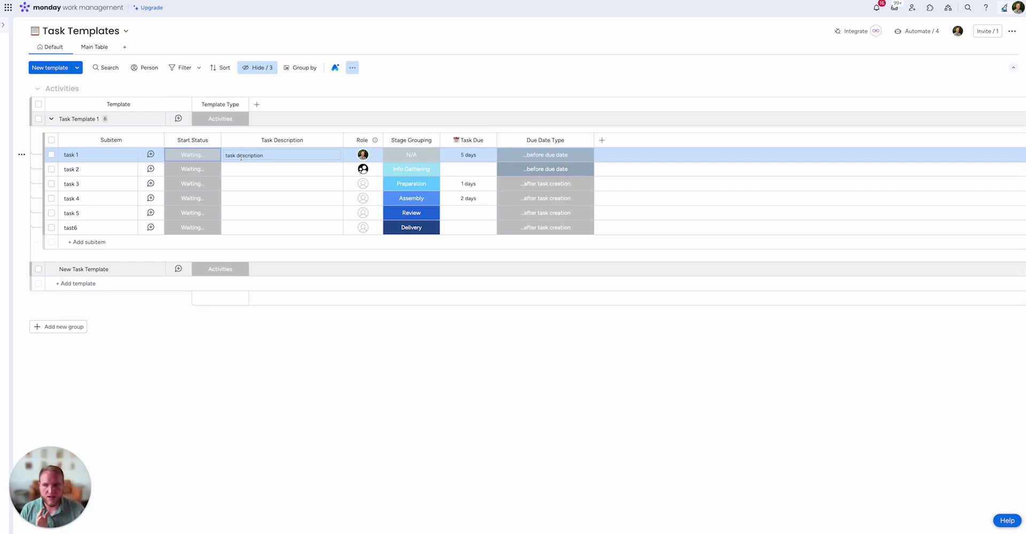
key(Return)
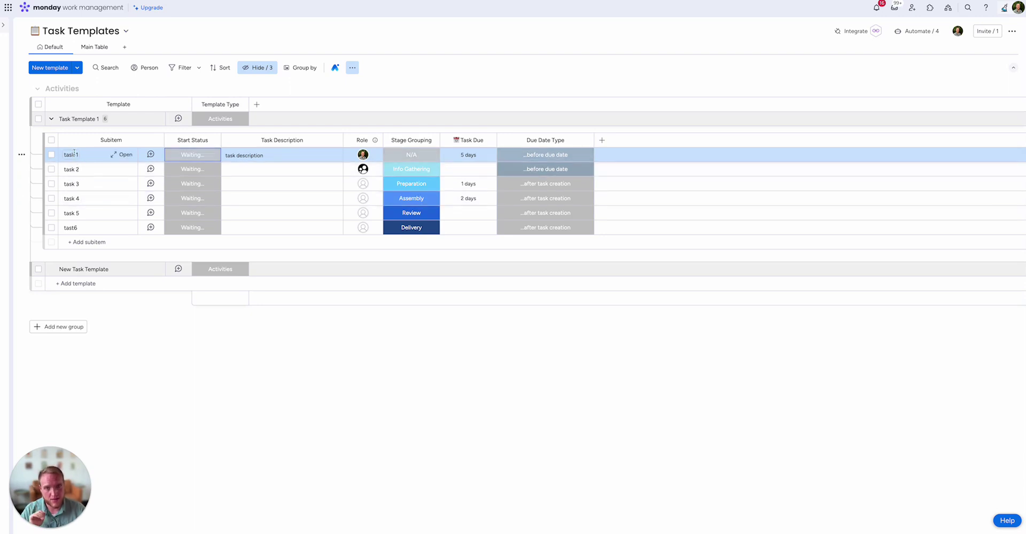
click(269, 155)
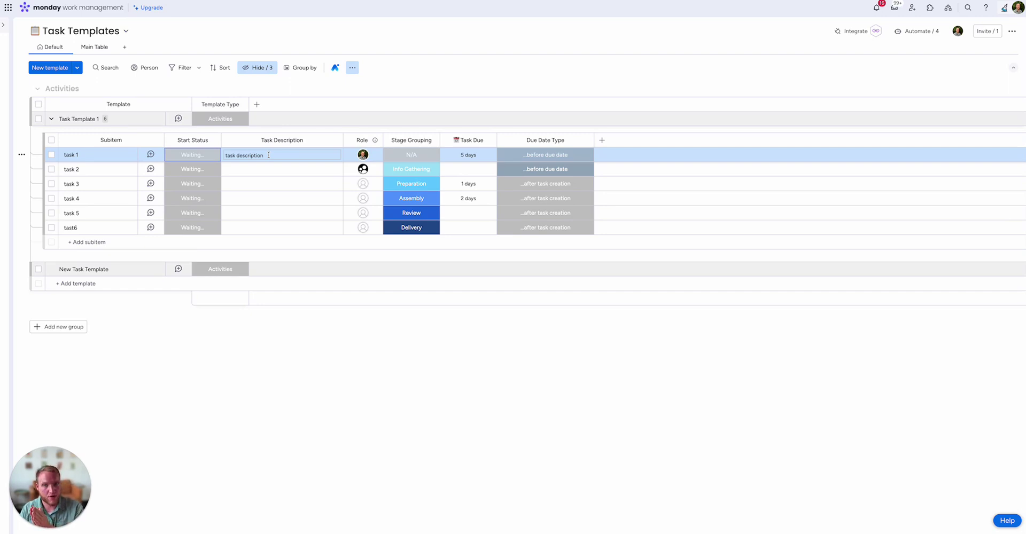
key(Return)
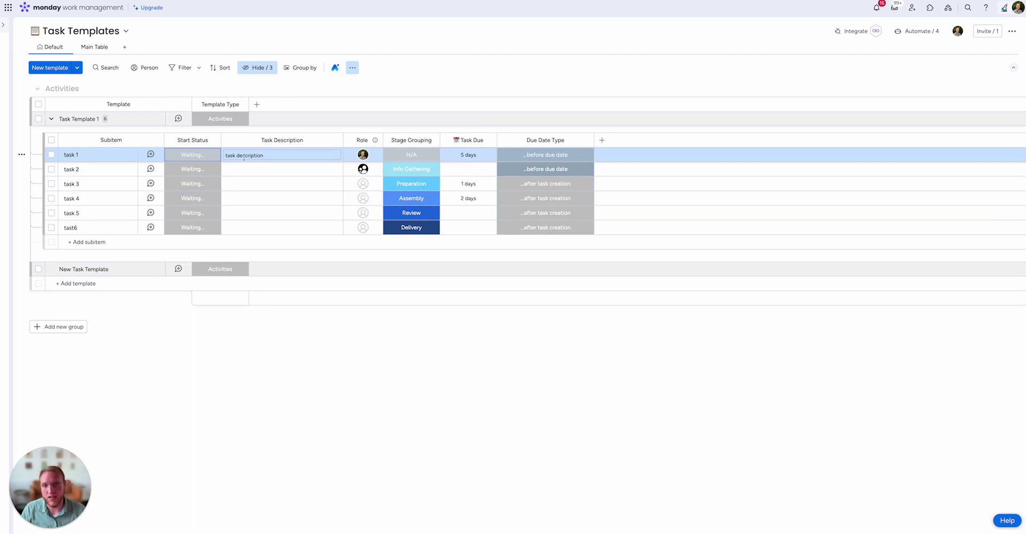
click(443, 369)
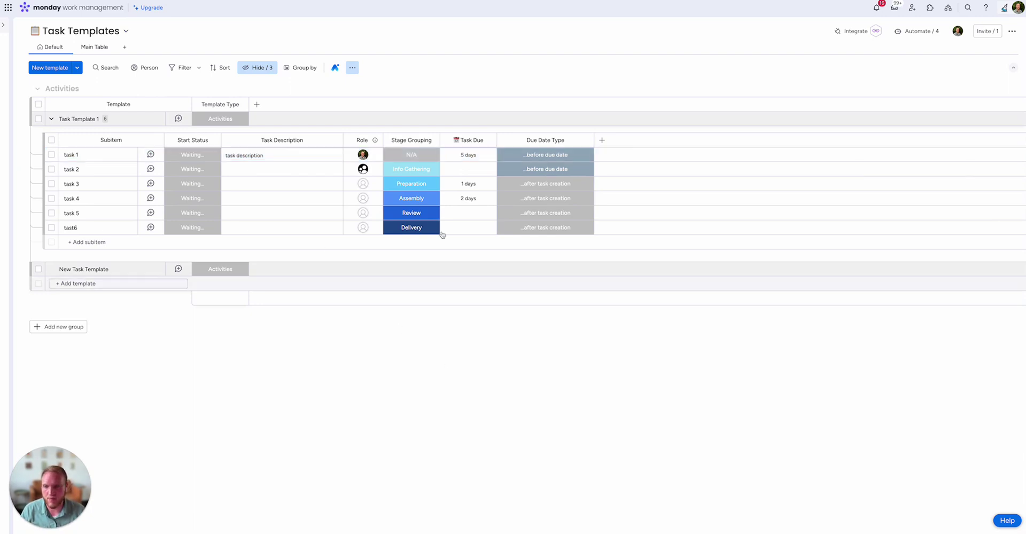
Step: Examine the role choices of task 1 and the stage grouping options of tasks 1 and 3
click(375, 159)
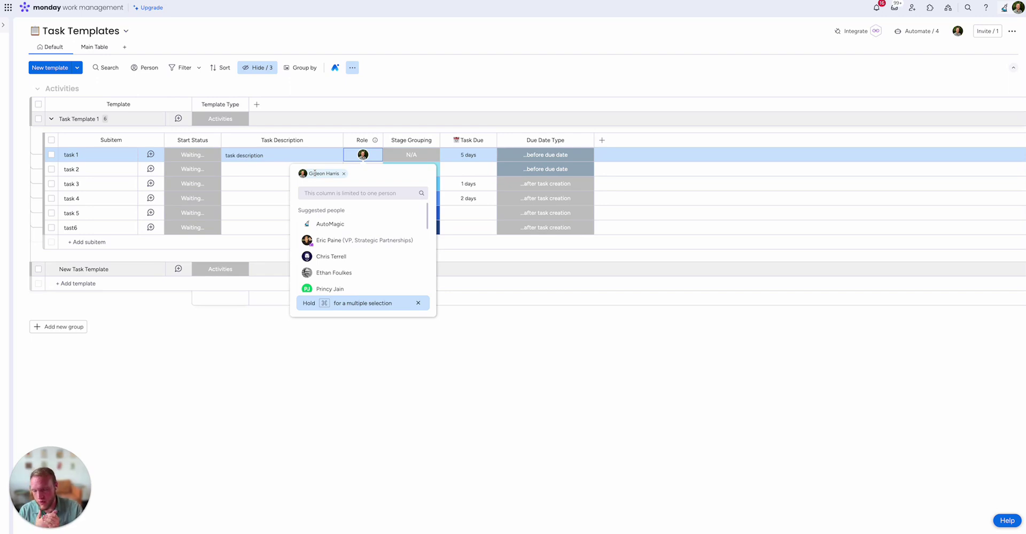
click(456, 53)
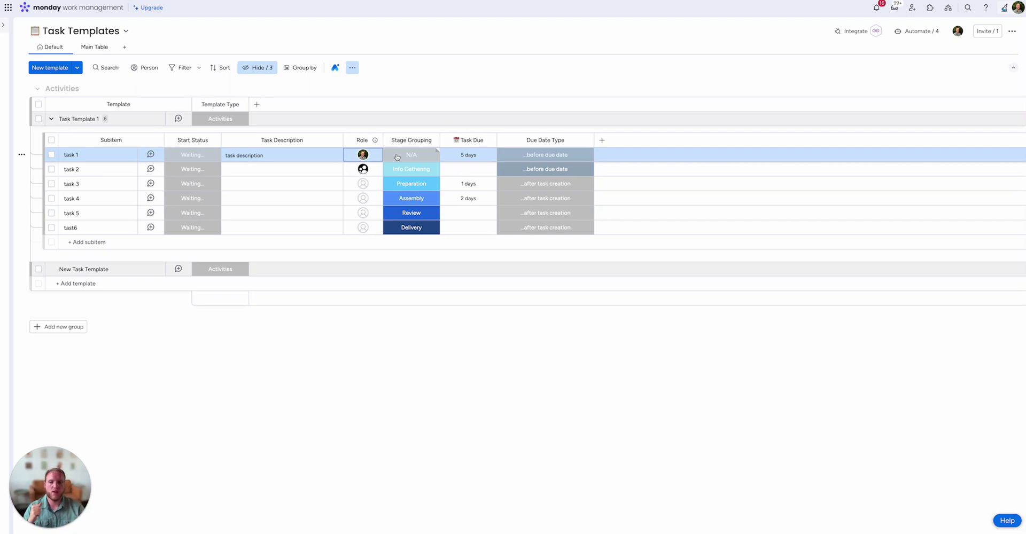
click(397, 156)
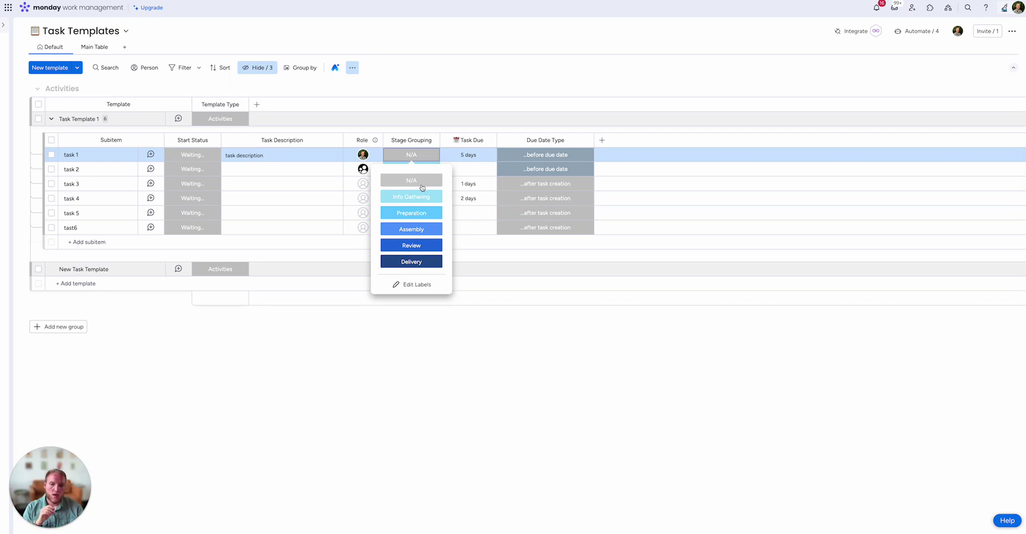
click(367, 326)
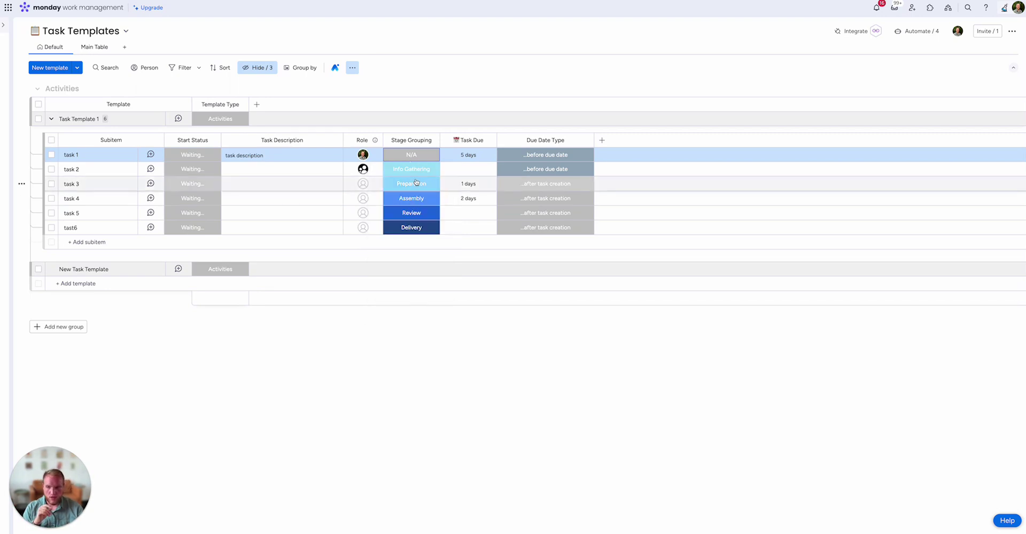
click(417, 182)
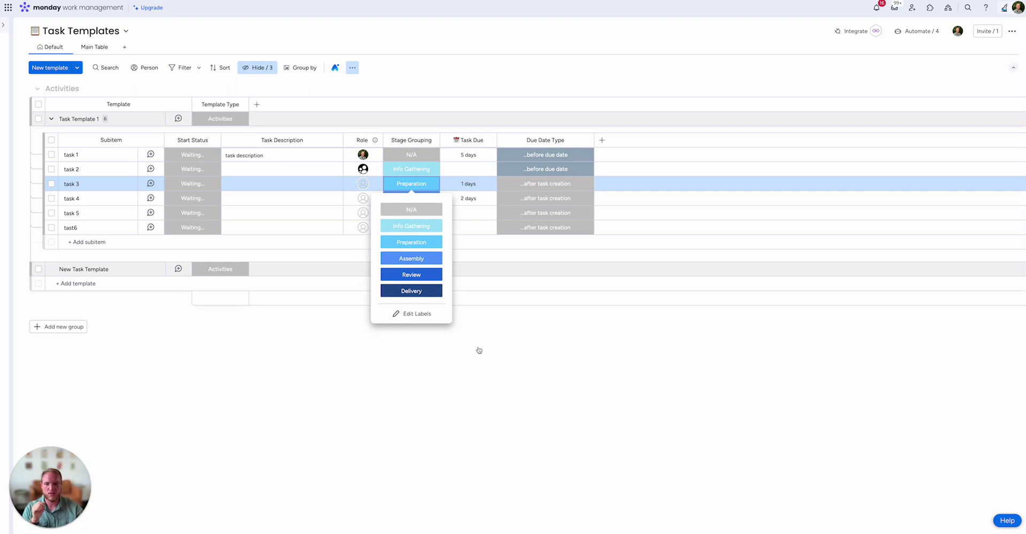
click(451, 220)
Step: In Task Template 1, set the stage grouping of tasks 3 and 4 to Info Gathering and of task 5 to Delivery
click(401, 185)
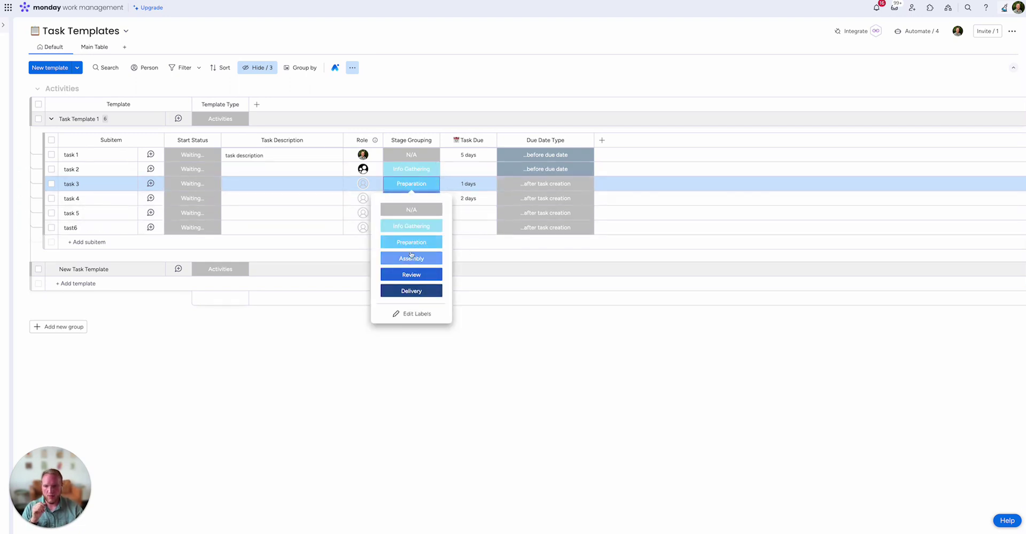
click(416, 226)
click(412, 198)
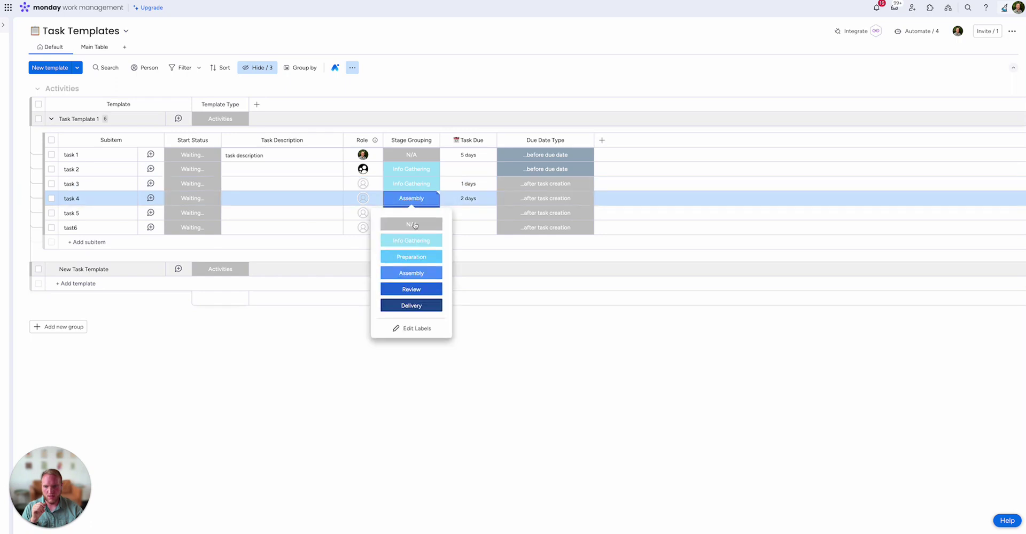
click(416, 241)
click(417, 217)
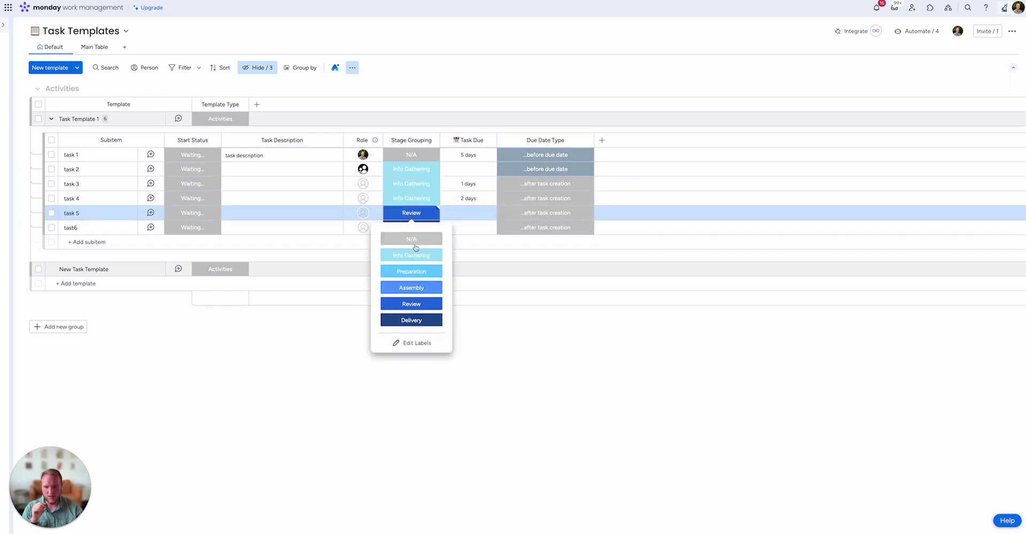
click(411, 319)
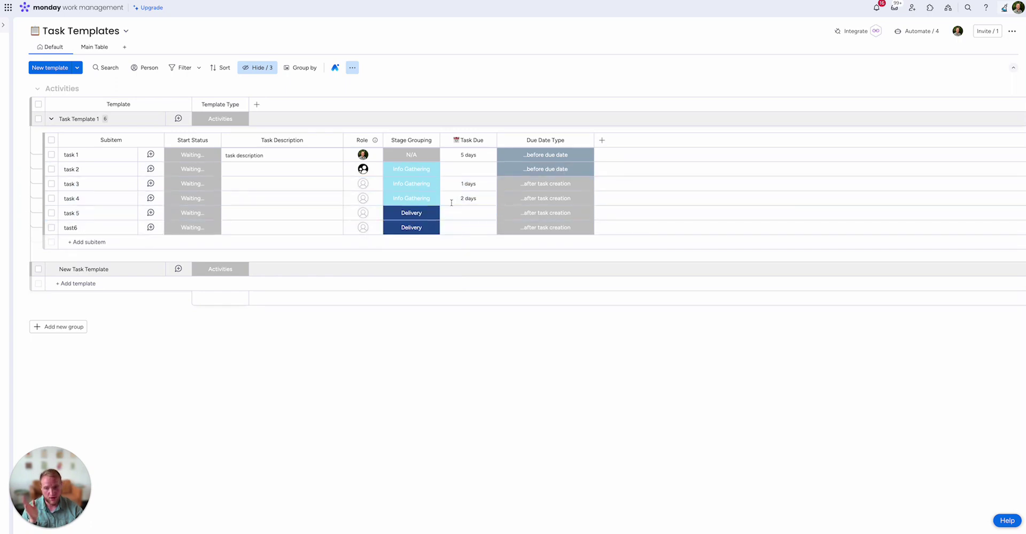
Step: On the Work Activities board, create the Task Template 1 tasks for File Q1 Taxes again and expand its subitems
click(83, 1)
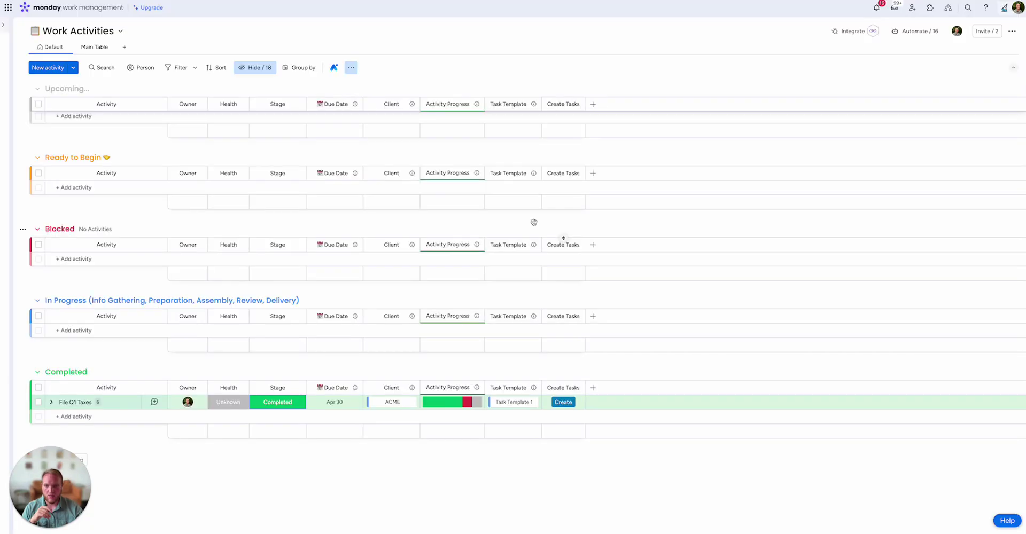
click(563, 402)
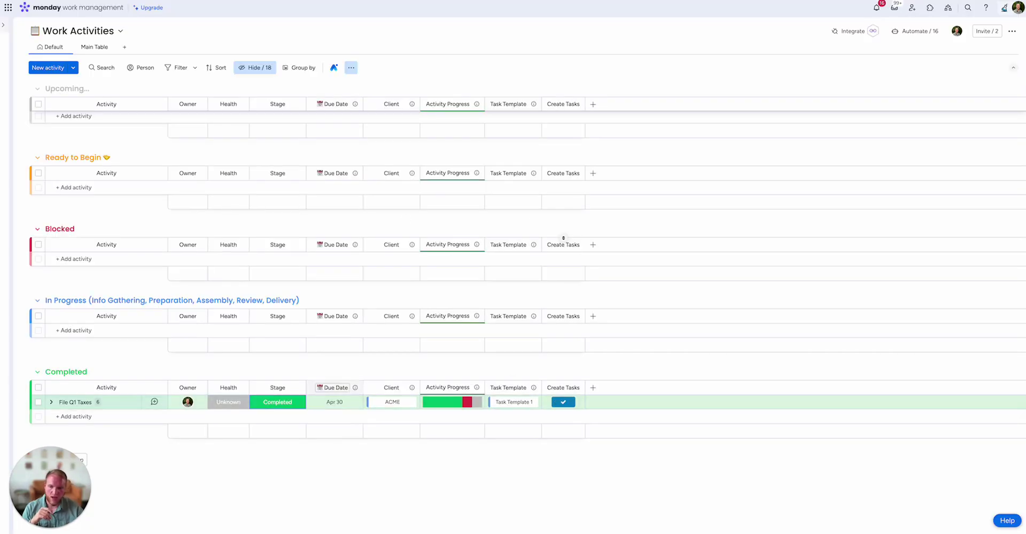
click(51, 402)
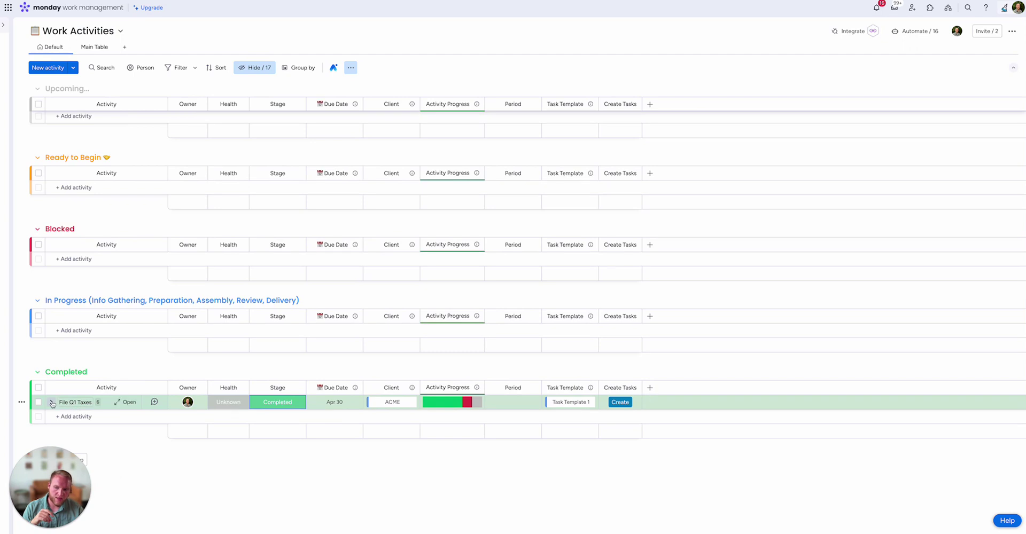
scroll(353, 411, down, 2)
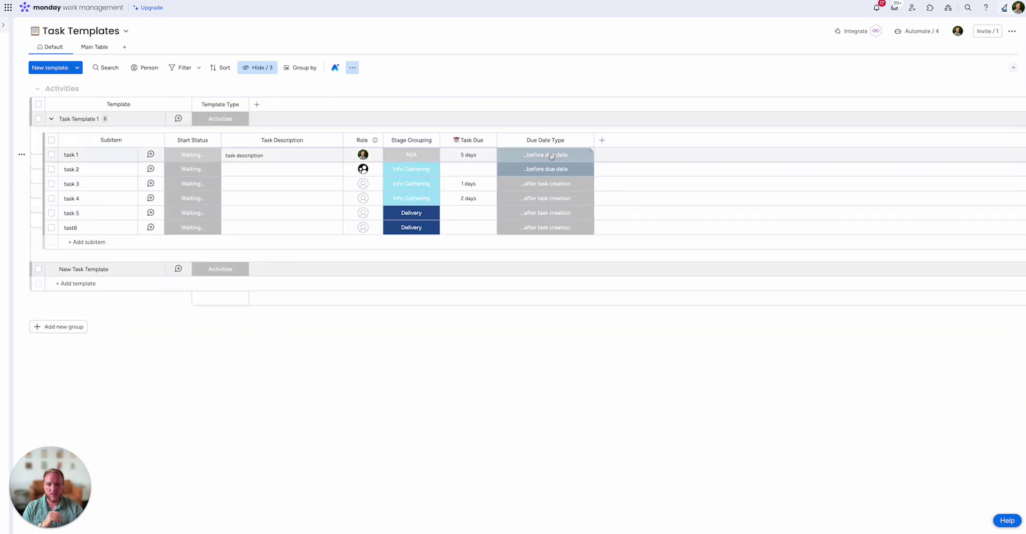
Step: Examine the due date type options of task 1 in Task Template 1 and return to the Task Templates board
click(539, 155)
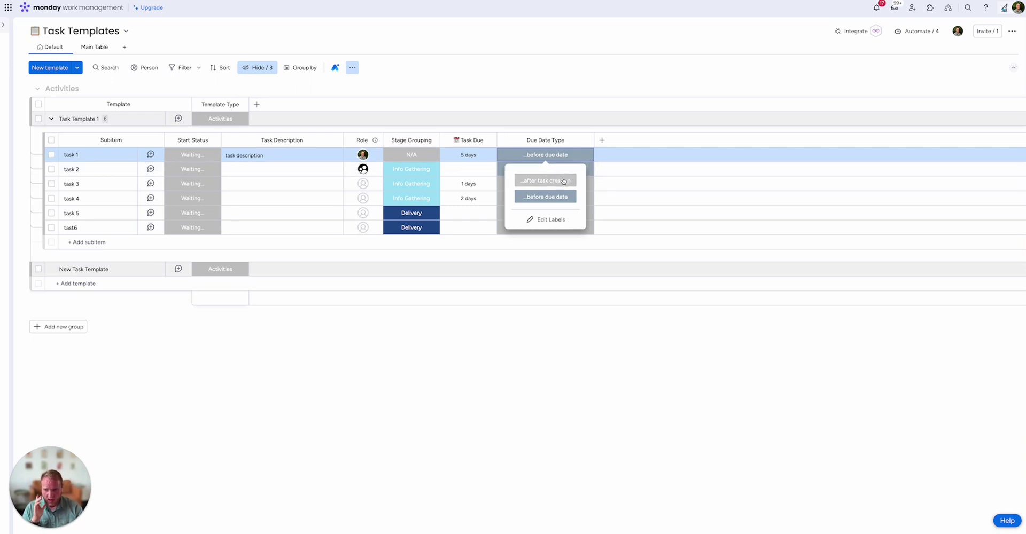
click(529, 88)
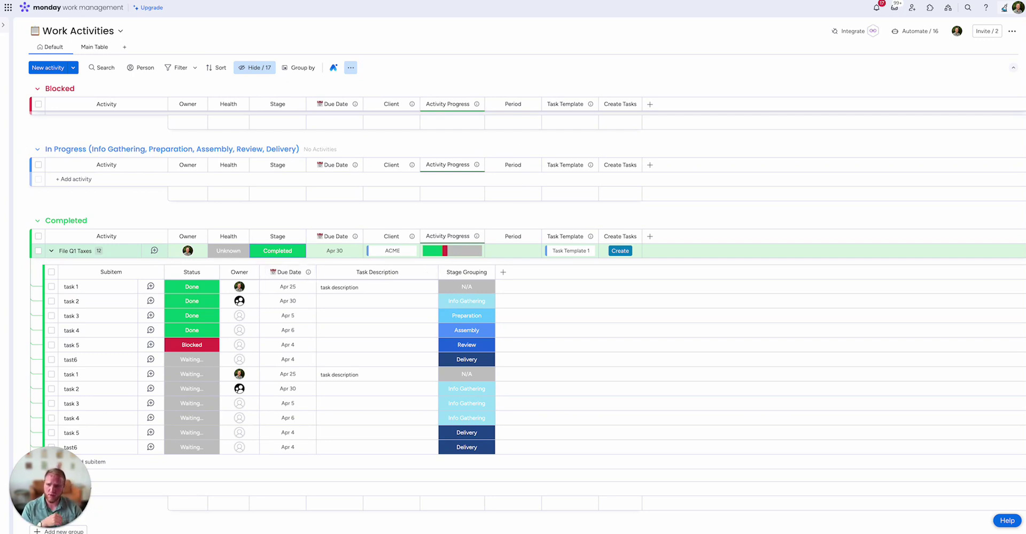
key(ctrl+Tab)
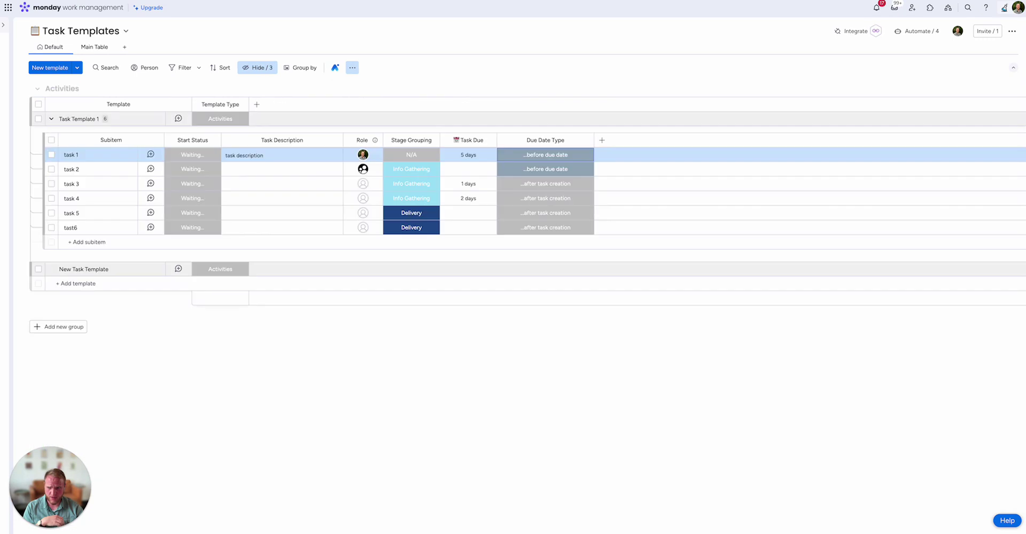